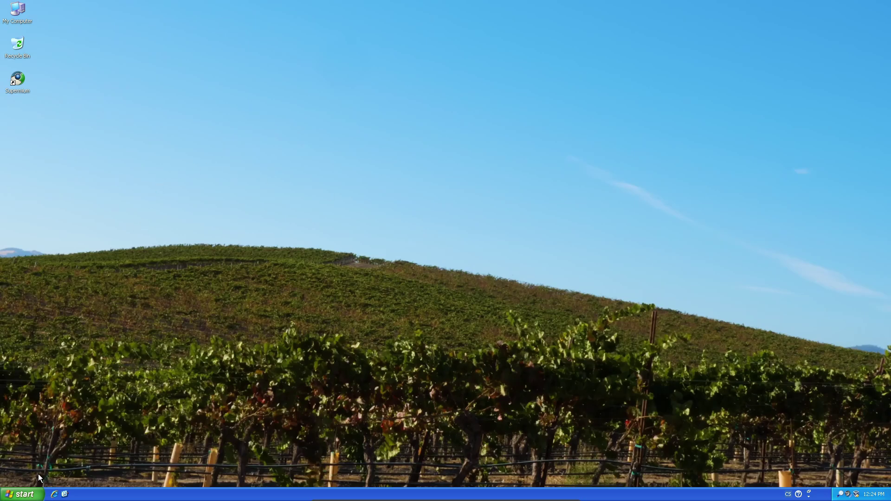
Step: Start Supermium, open the OptiProjects site at optijuegos.github.io and handle its personal-data consent through the manage options
{"action": "double_click", "coordinate": [17, 80]}
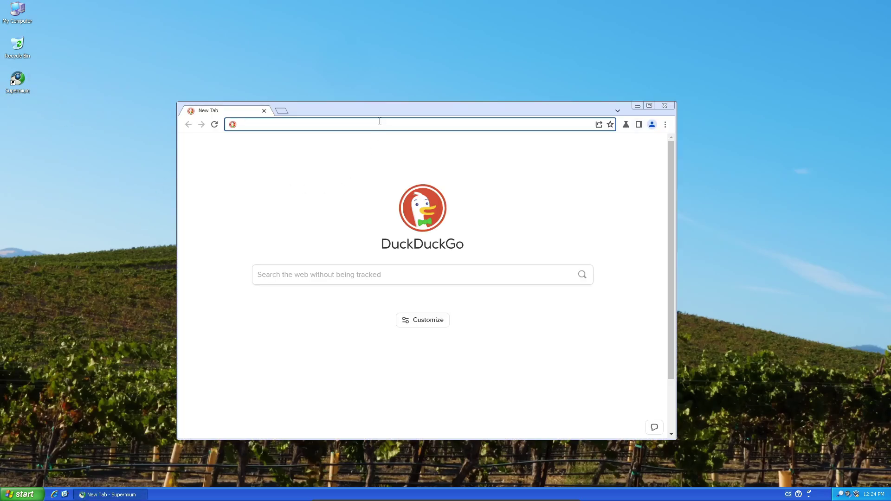
{"action": "type", "text": "optipro"}
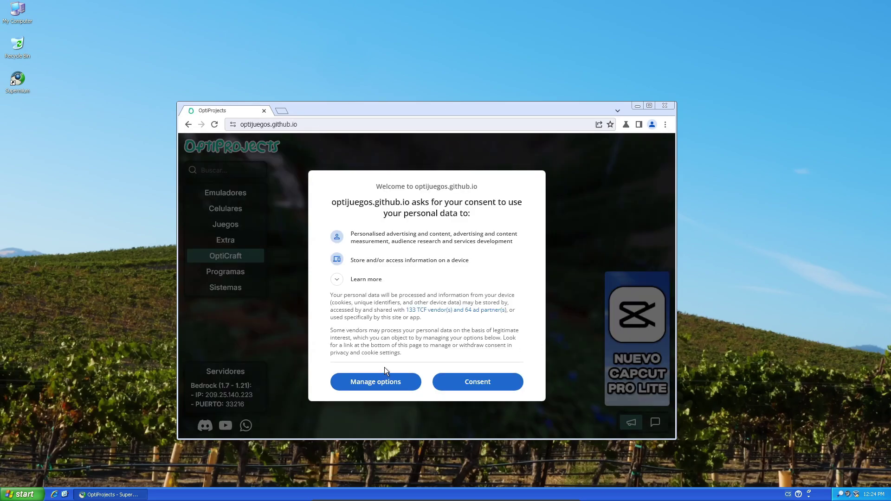
{"action": "left_click", "coordinate": [384, 380]}
{"action": "scroll", "coordinate": [506, 316], "scroll_direction": "down", "scroll_amount": 5}
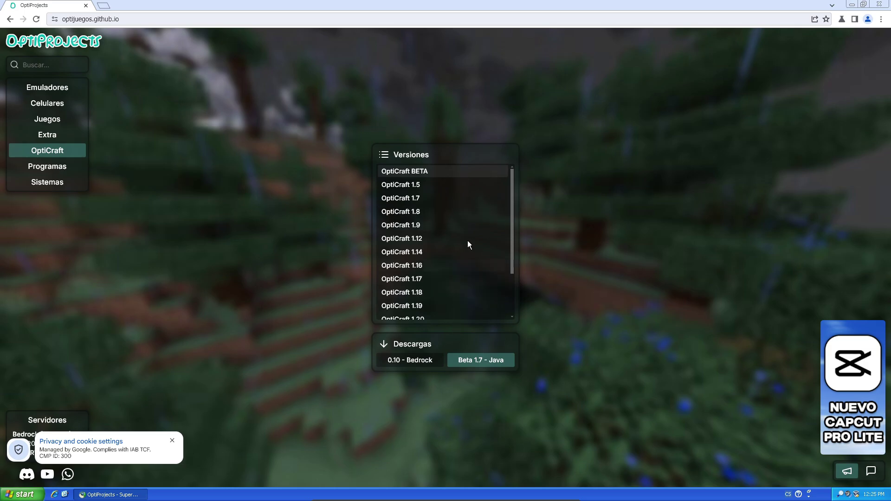
{"action": "scroll", "coordinate": [468, 244], "scroll_direction": "down", "scroll_amount": 3}
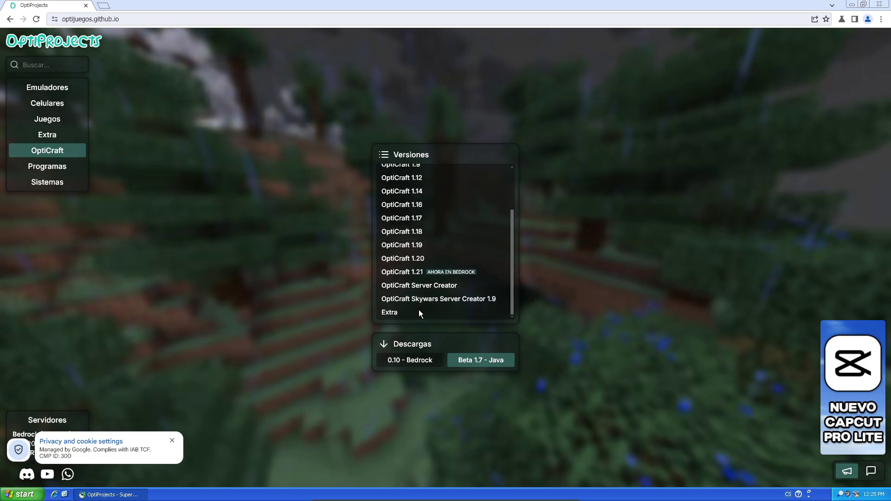
{"action": "scroll", "coordinate": [417, 281], "scroll_direction": "up", "scroll_amount": 3}
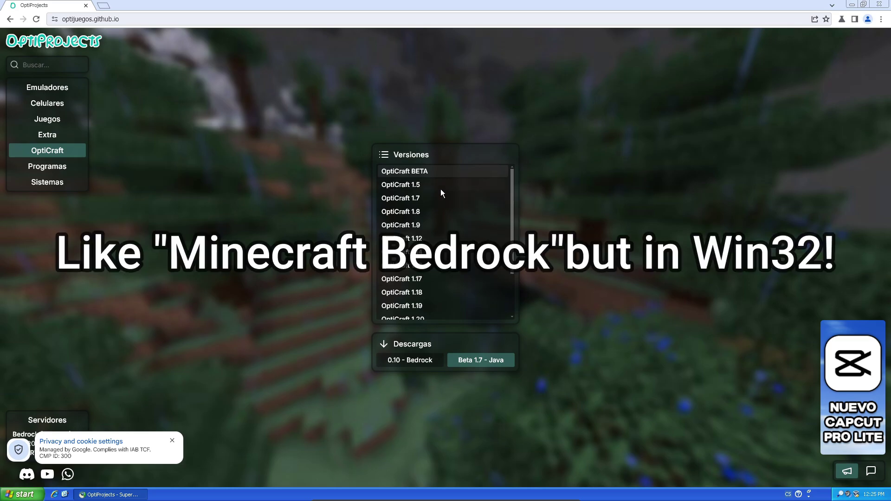
{"action": "scroll", "coordinate": [478, 244], "scroll_direction": "down", "scroll_amount": 3}
{"action": "left_click", "coordinate": [426, 276]}
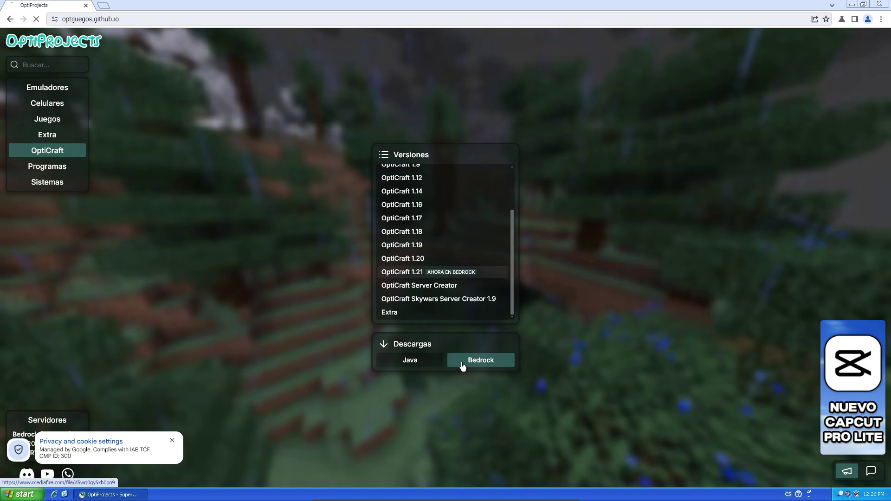
{"action": "left_click", "coordinate": [436, 361]}
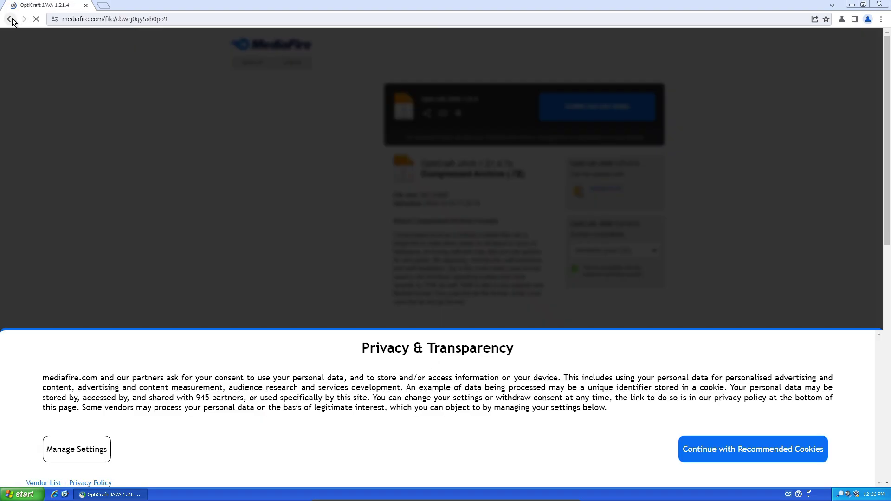
{"action": "left_click", "coordinate": [10, 19]}
Step: Choose OptiCraft 1.21 in the versions list, dismiss the privacy settings notice and open the Bedrock download
{"action": "scroll", "coordinate": [459, 258], "scroll_direction": "down", "scroll_amount": 2}
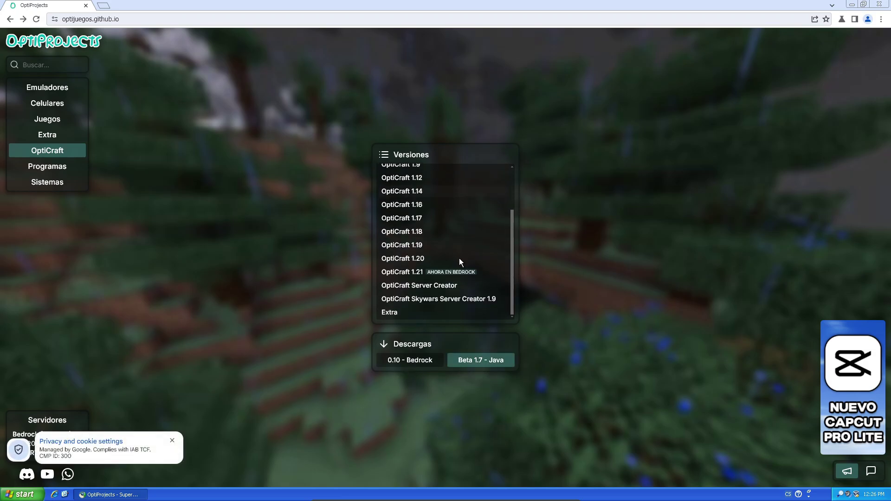
{"action": "left_click", "coordinate": [430, 275]}
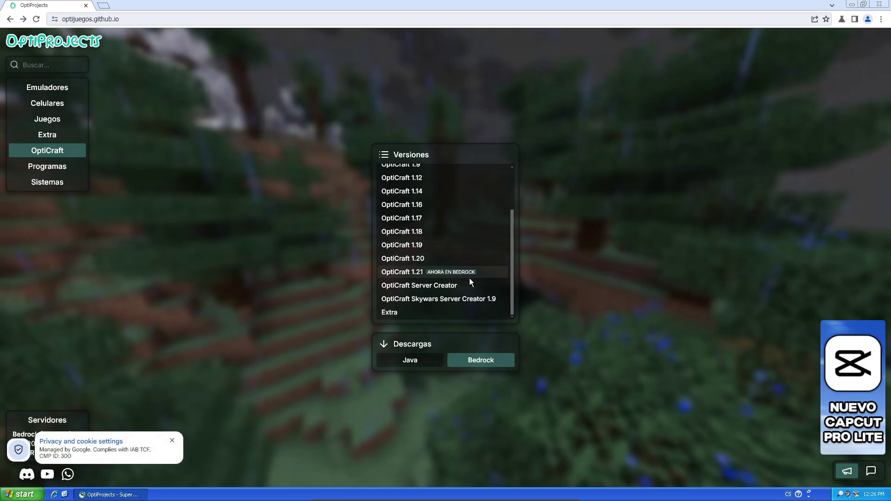
{"action": "left_click", "coordinate": [173, 440]}
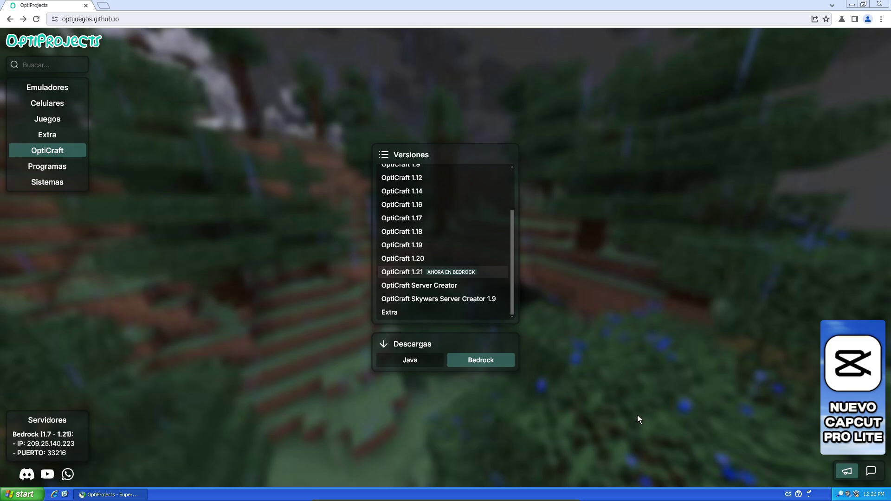
{"action": "left_click", "coordinate": [478, 367]}
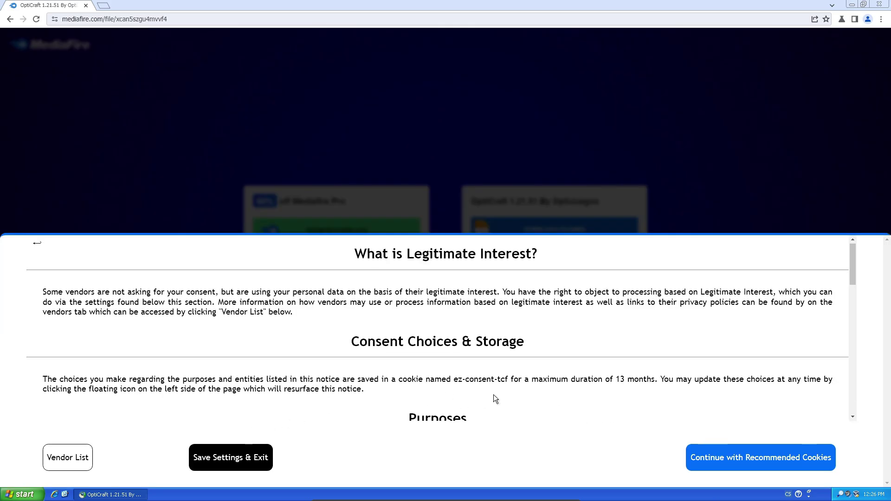
Step: Go through MediaFire's consent purposes, download the OptiCraft 1.21.51 By OptiJuegos archive, and close the advertising pop-up without allowing notifications
{"action": "scroll", "coordinate": [494, 394], "scroll_direction": "down", "scroll_amount": 6}
{"action": "scroll", "coordinate": [442, 396], "scroll_direction": "up", "scroll_amount": 2}
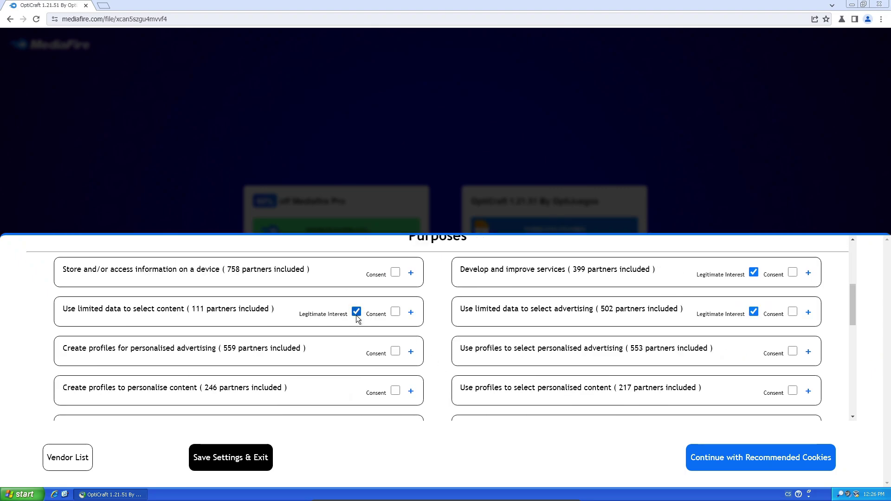
{"action": "scroll", "coordinate": [356, 315], "scroll_direction": "down", "scroll_amount": 3}
{"action": "left_click", "coordinate": [571, 232]}
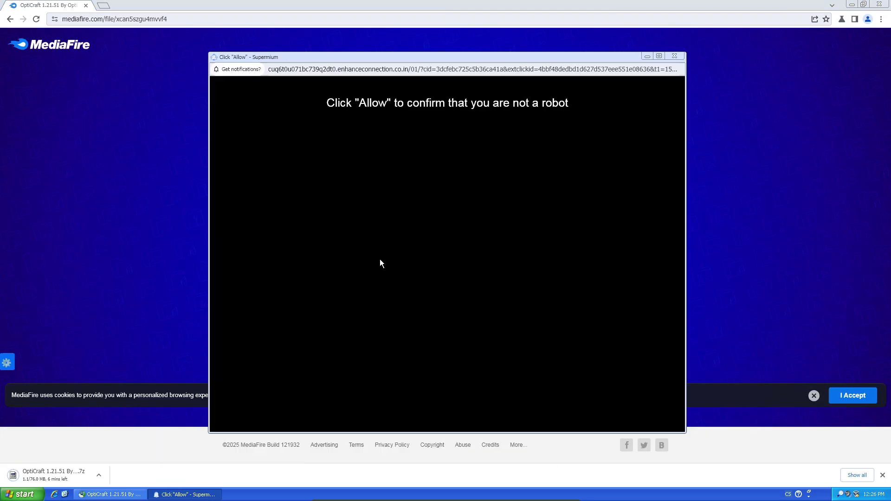
{"action": "left_click", "coordinate": [336, 124]}
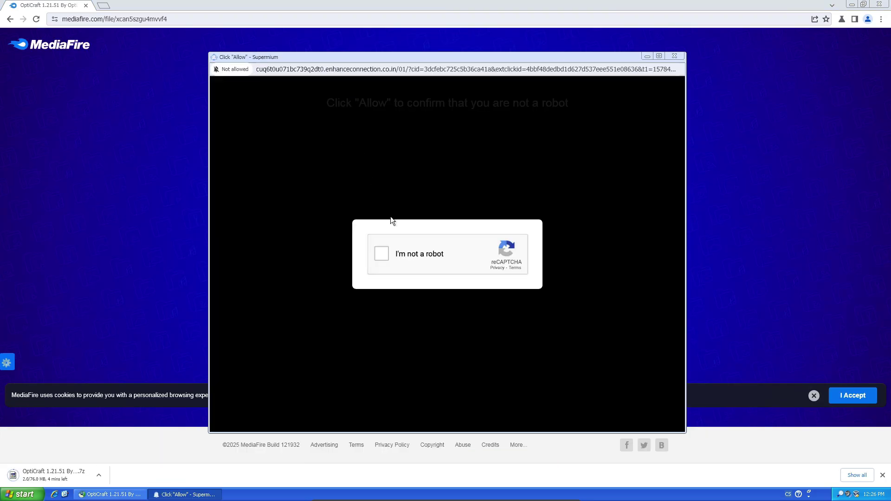
{"action": "left_click", "coordinate": [673, 56]}
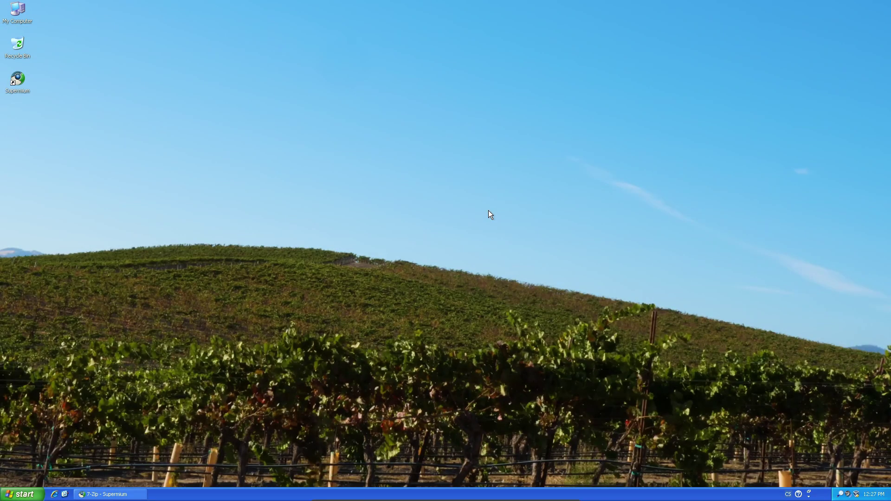
Step: View the Windows version information through the Run dialog and close it
{"action": "key", "text": "super+r"}
{"action": "key", "text": "Return"}
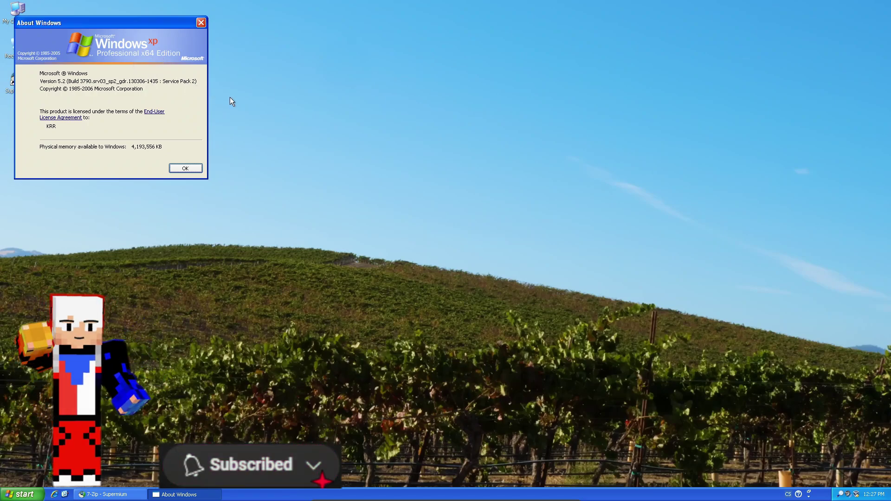
{"action": "left_click", "coordinate": [185, 169]}
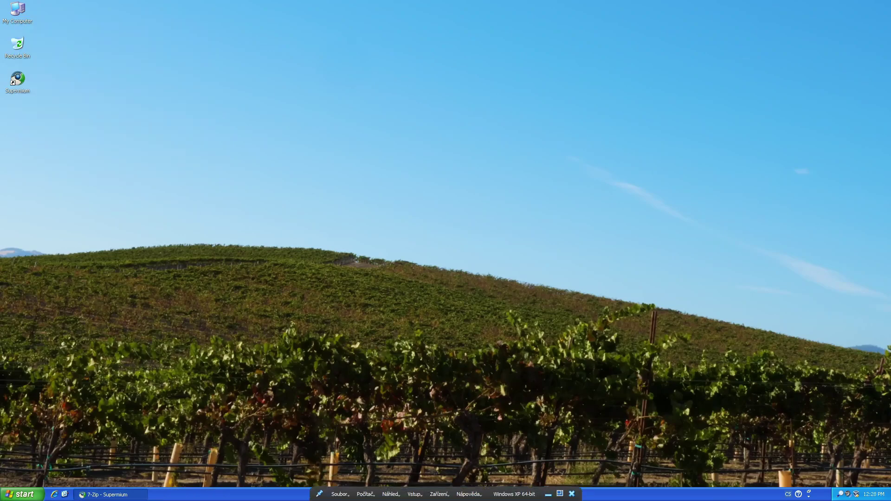
Step: Open the downloaded OptiCraft 1.21.51 By OptiJuegos.7z from Supermium, assigning 7zFM from the 7-Zip folder as its program
{"action": "left_click", "coordinate": [107, 495]}
{"action": "left_click", "coordinate": [189, 471]}
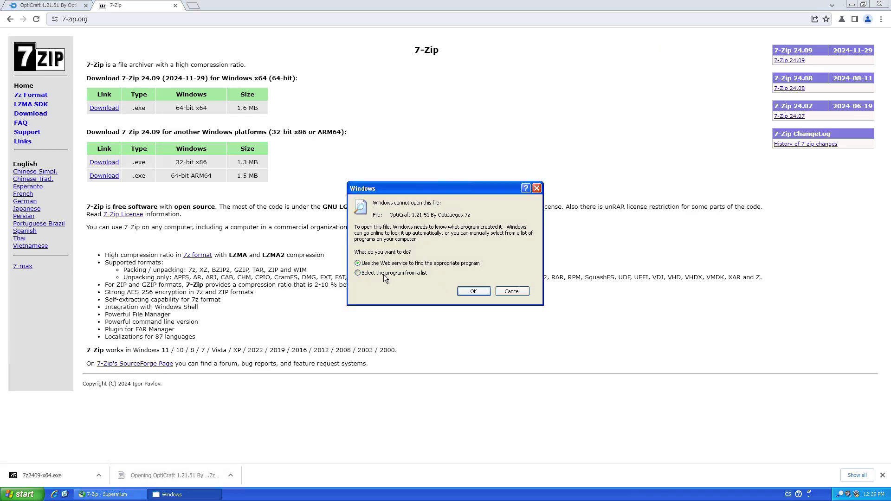
{"action": "left_click", "coordinate": [474, 292]}
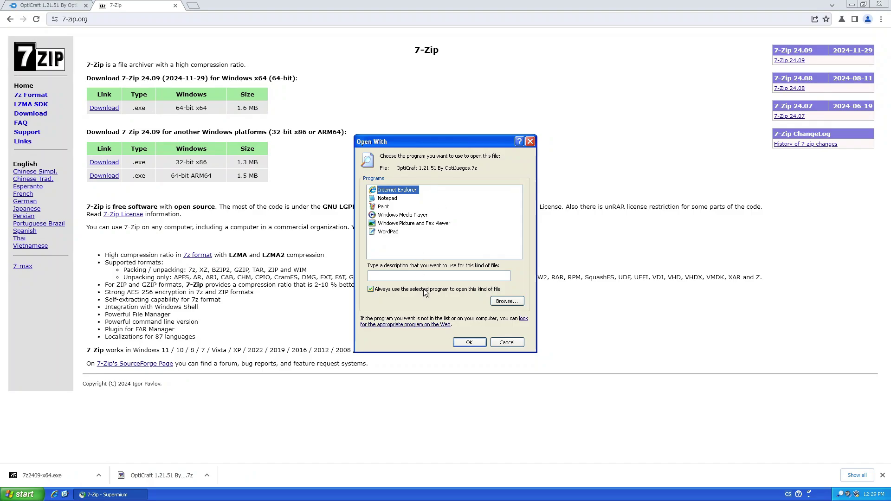
{"action": "left_click", "coordinate": [494, 302]}
{"action": "double_click", "coordinate": [415, 184]}
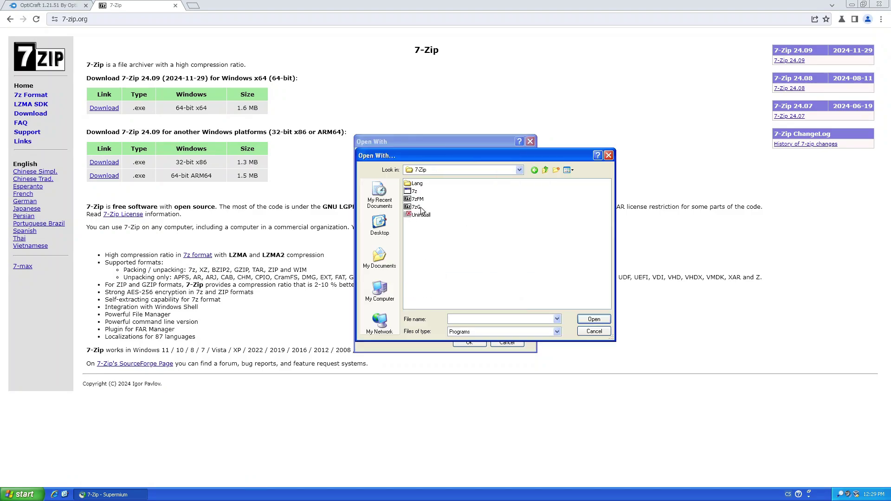
{"action": "left_click", "coordinate": [418, 201]}
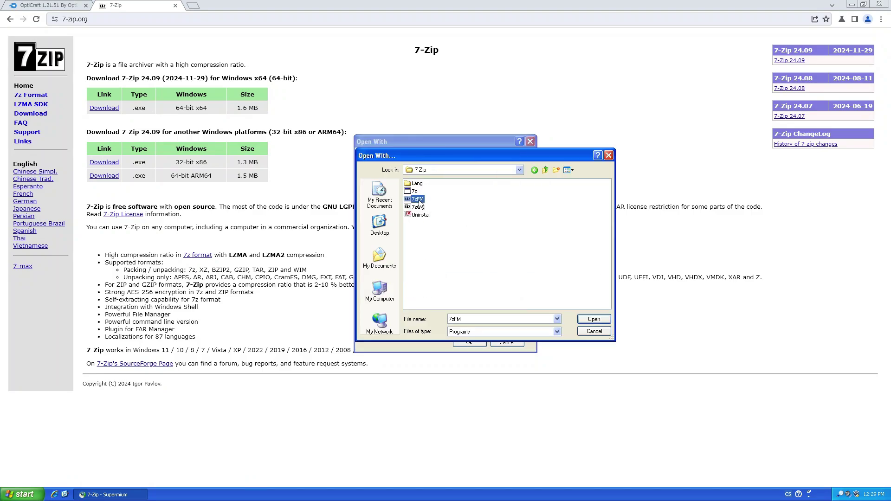
{"action": "left_click", "coordinate": [594, 320]}
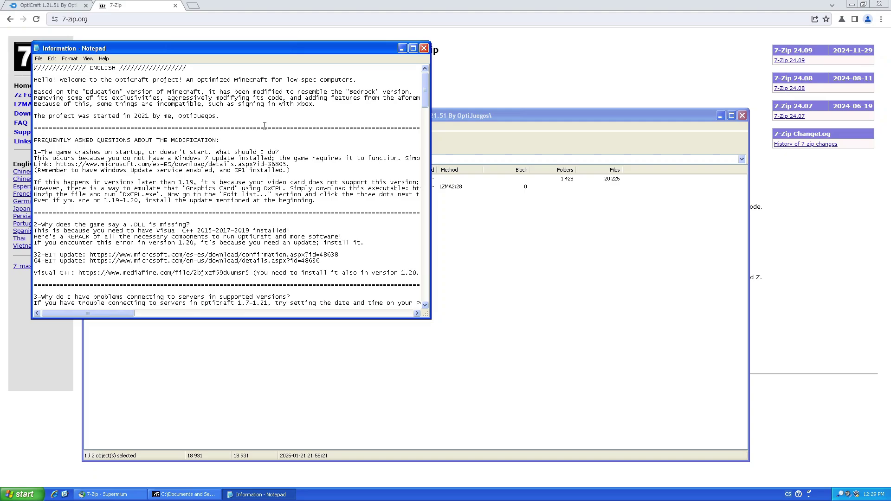
Step: Read through the Information text file and extract the OptiCraft 1.21.51 archive in the Downloads folder
{"action": "scroll", "coordinate": [264, 126], "scroll_direction": "down", "scroll_amount": 15}
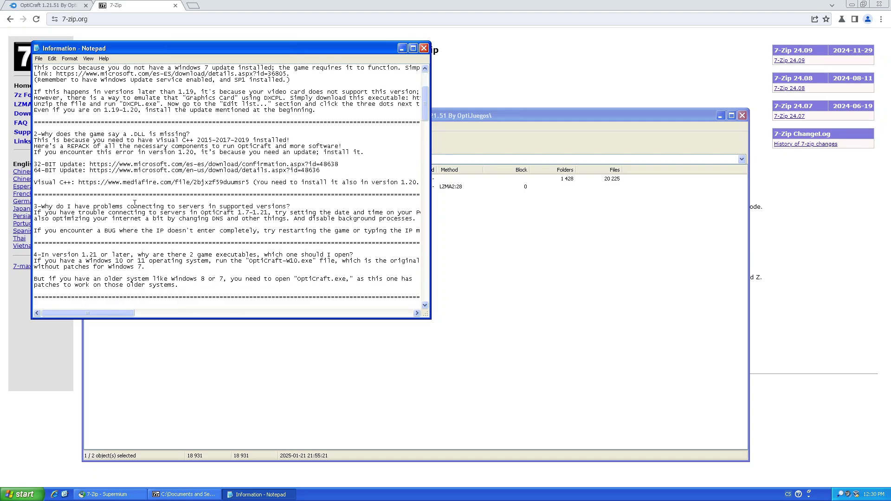
{"action": "right_click", "coordinate": [131, 195]}
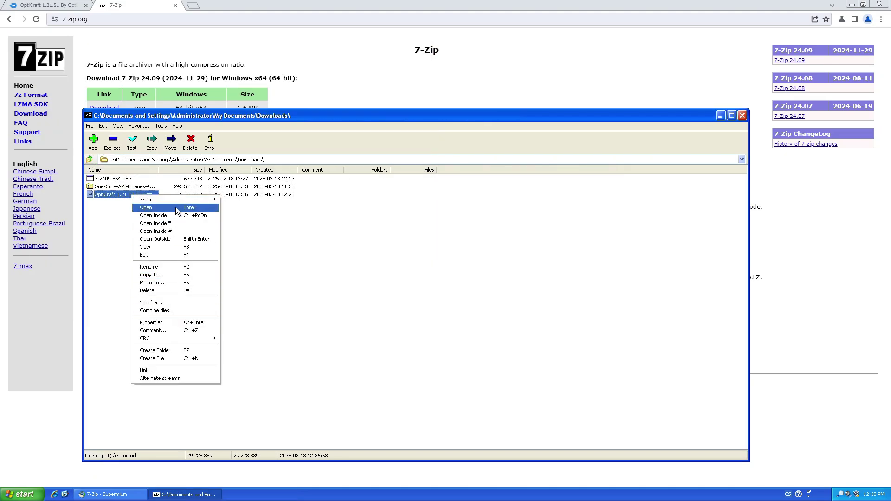
{"action": "left_click", "coordinate": [195, 231]}
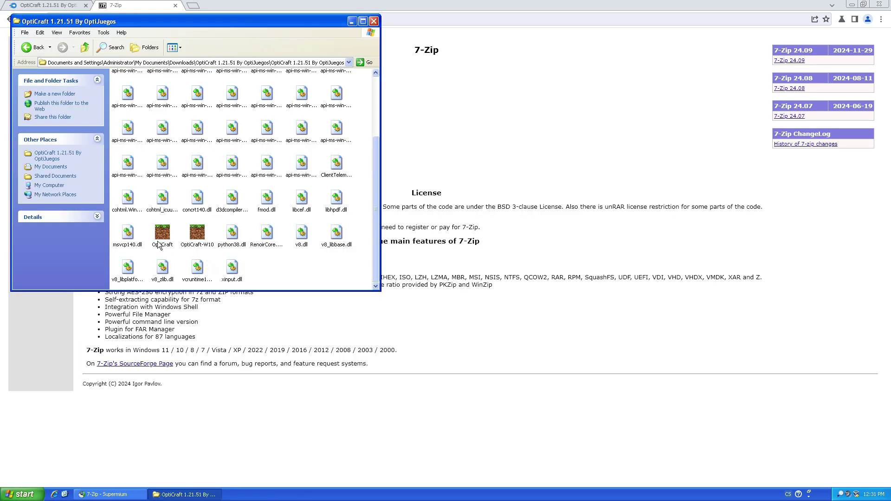
Step: Try to launch the game with OptiCraft-W10 and with OptiCraft from the extracted 1.21.51 folder
{"action": "left_click", "coordinate": [159, 245]}
{"action": "double_click", "coordinate": [199, 236]}
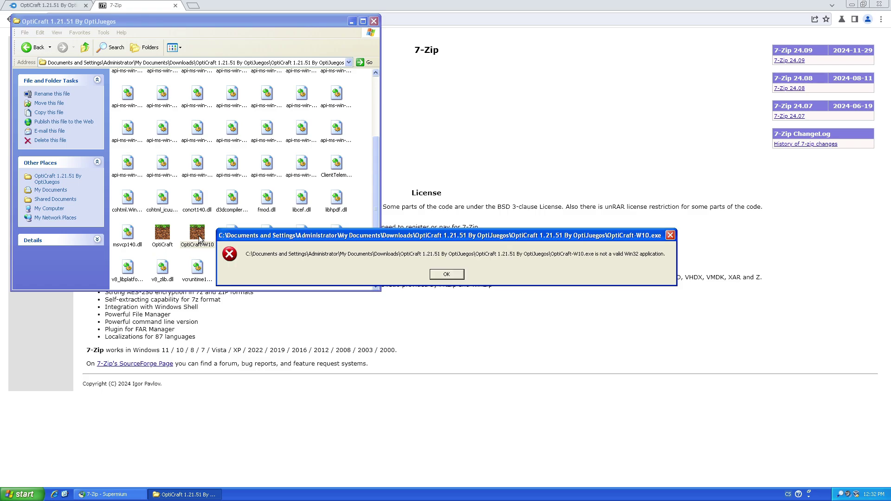
{"action": "left_click", "coordinate": [456, 276]}
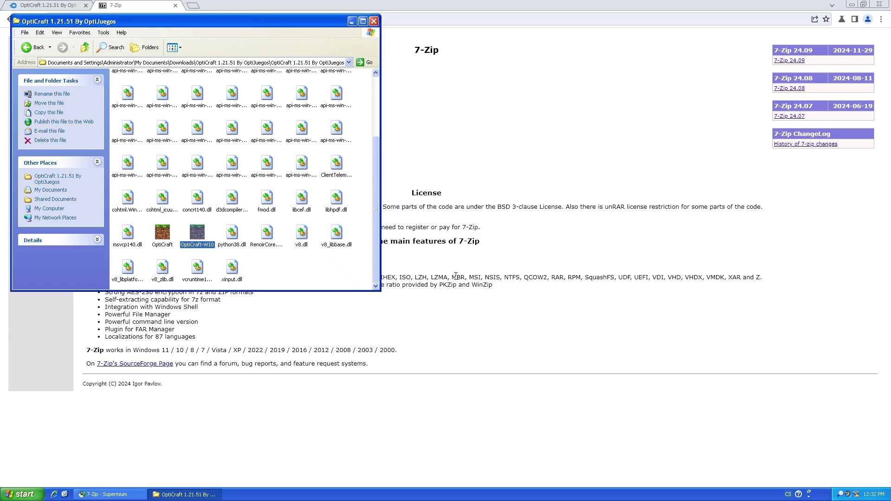
{"action": "double_click", "coordinate": [158, 238]}
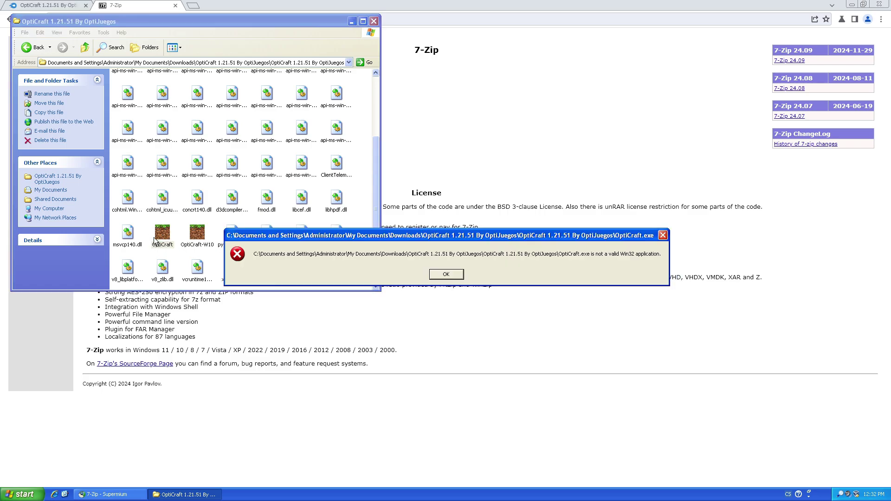
Step: Return to the OptiProjects page in Supermium and choose OptiCraft 1.9 in the versions list
{"action": "left_click", "coordinate": [107, 494]}
{"action": "left_click", "coordinate": [49, 5]}
{"action": "key", "text": "alt+Left"}
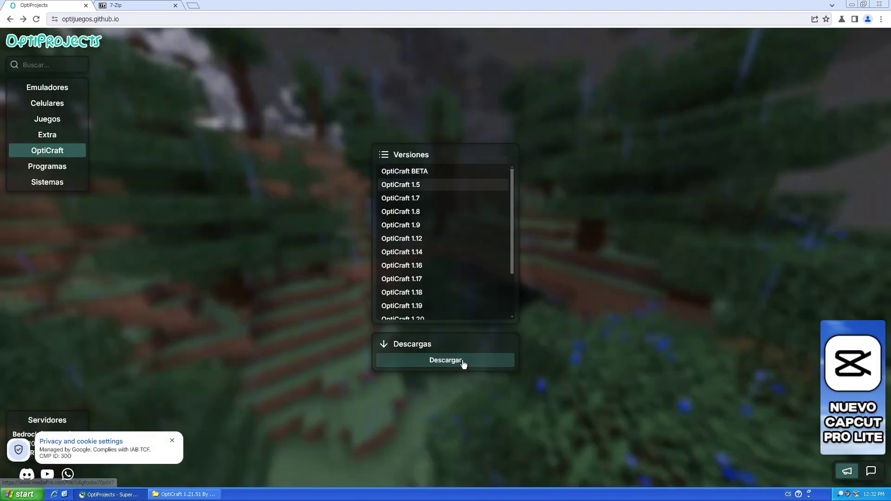
{"action": "scroll", "coordinate": [434, 246], "scroll_direction": "down", "scroll_amount": 2}
{"action": "scroll", "coordinate": [419, 236], "scroll_direction": "up", "scroll_amount": 2}
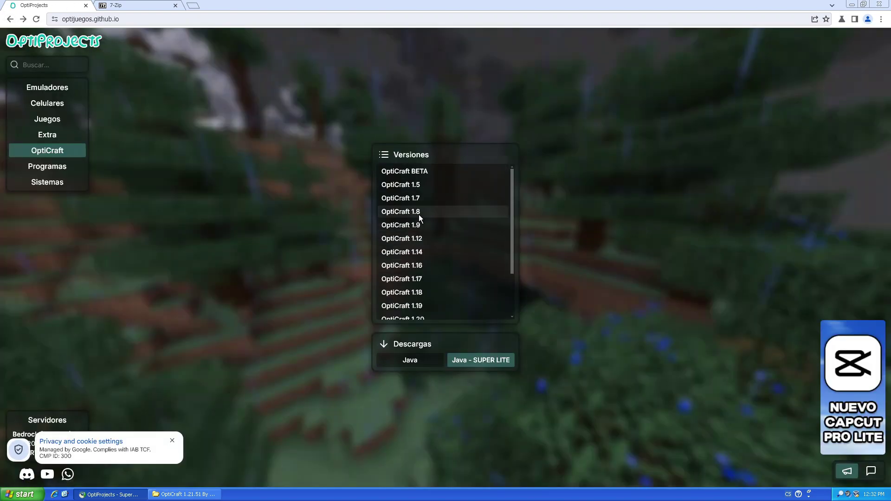
{"action": "left_click", "coordinate": [419, 224]}
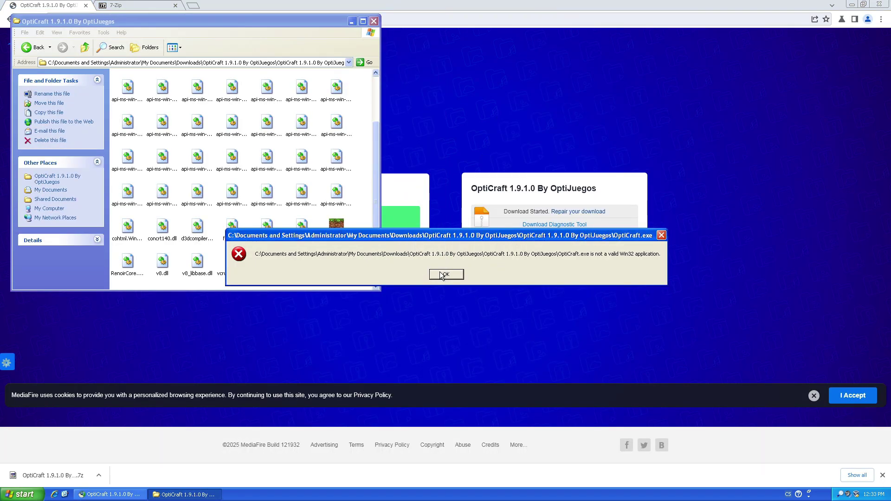
Step: Dismiss the OptiCraft 1.9.1.0 launch error and go up to the Downloads folder
{"action": "left_click", "coordinate": [445, 274]}
{"action": "scroll", "coordinate": [221, 160], "scroll_direction": "up", "scroll_amount": 2}
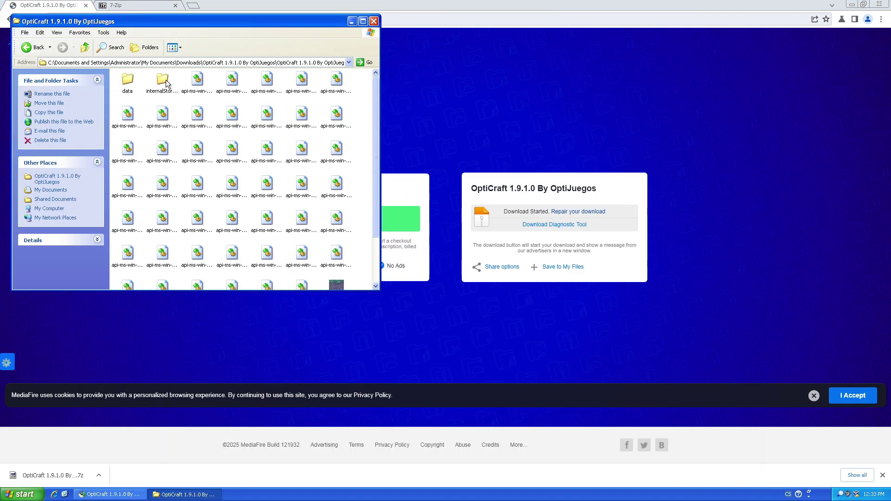
{"action": "left_click", "coordinate": [84, 46]}
{"action": "left_click", "coordinate": [85, 48]}
Step: Extract the One-Core-API-Binaries-4.0.0 archive within the Downloads folder and show the extracted files
{"action": "left_click", "coordinate": [275, 113]}
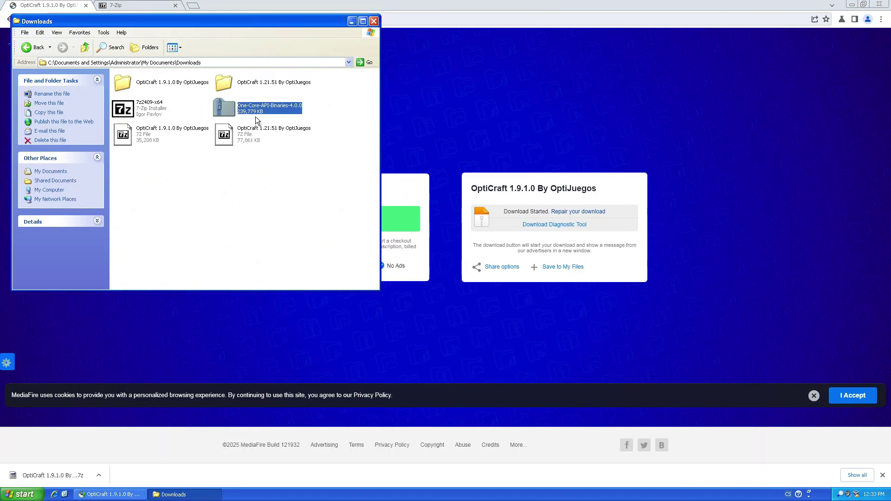
{"action": "right_click", "coordinate": [275, 113]}
{"action": "left_click", "coordinate": [302, 146]}
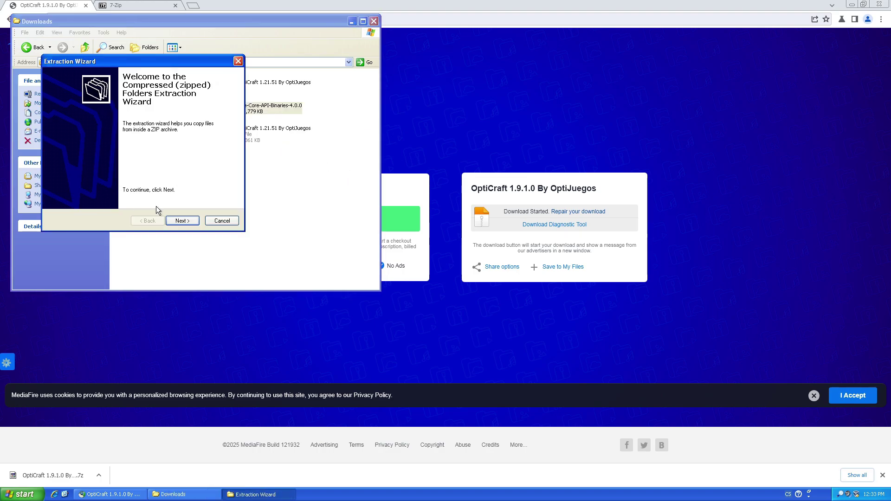
{"action": "left_click", "coordinate": [181, 219]}
{"action": "left_click", "coordinate": [181, 219]}
{"action": "left_click", "coordinate": [432, 261]}
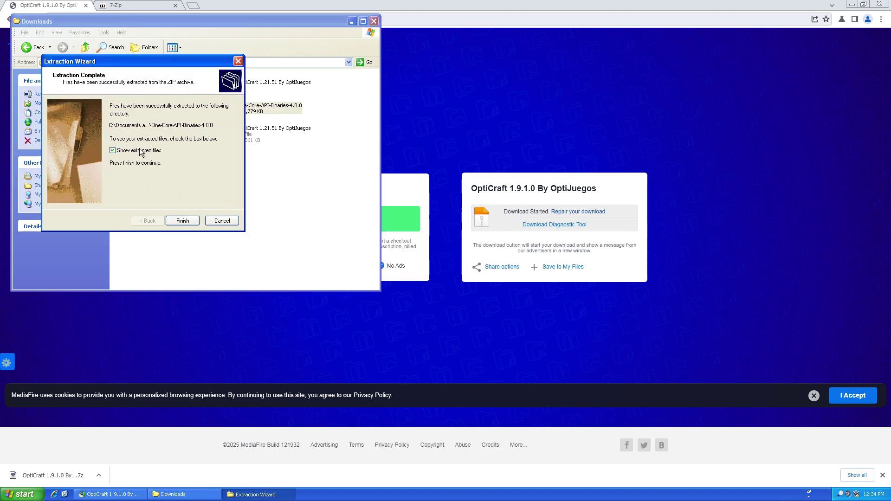
{"action": "left_click", "coordinate": [140, 151]}
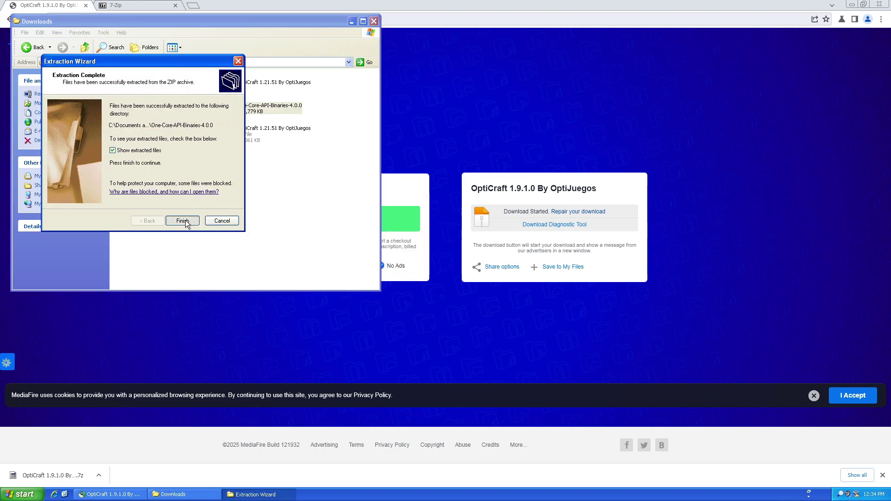
{"action": "left_click", "coordinate": [186, 220]}
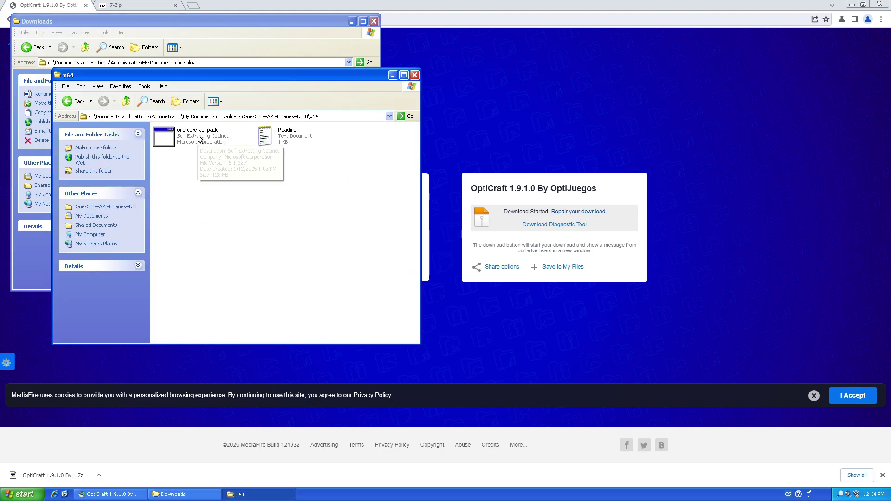
Step: Run one-core-api-pack from the extracted x64 folder, close the browser and install the update, agreeing to its license
{"action": "double_click", "coordinate": [196, 135]}
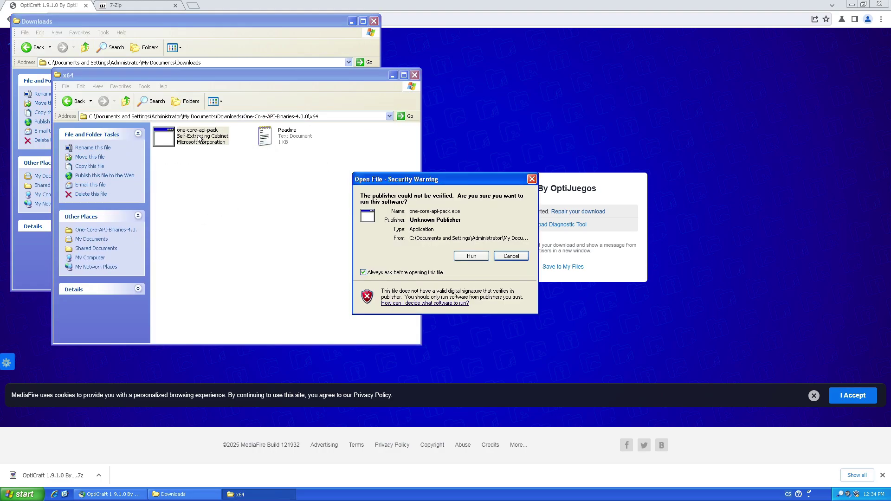
{"action": "left_click", "coordinate": [472, 255]}
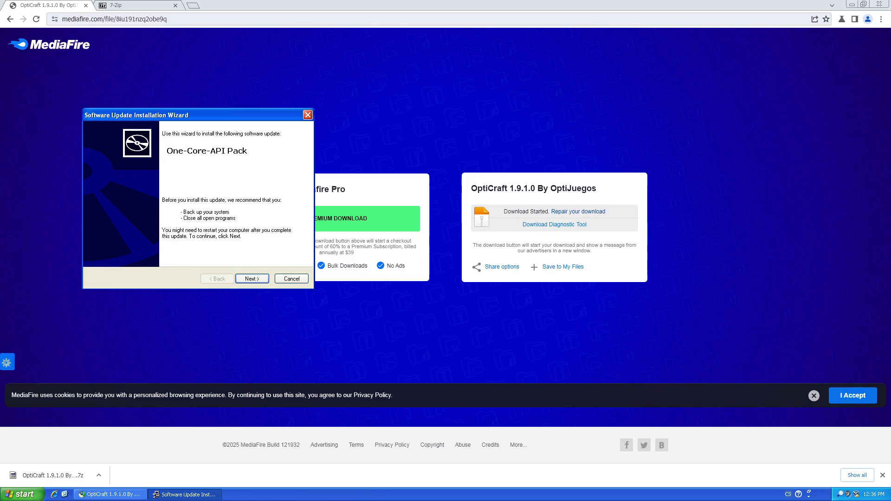
{"action": "left_click", "coordinate": [878, 5]}
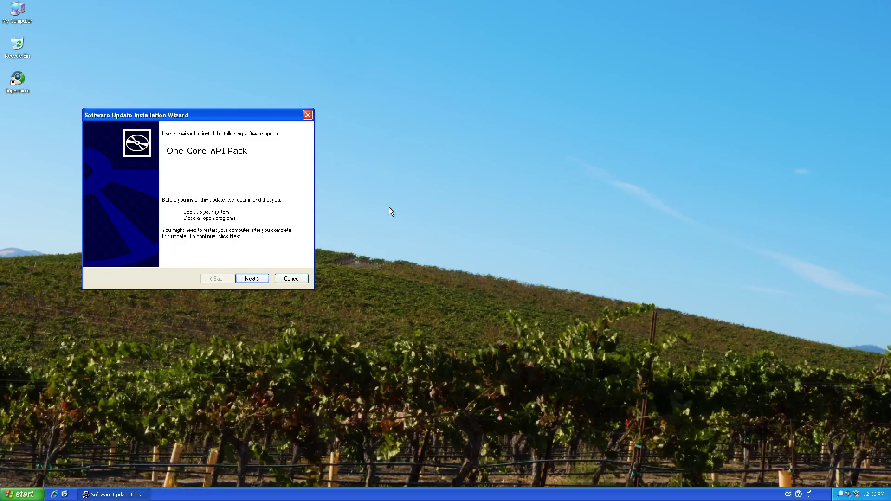
{"action": "left_click", "coordinate": [253, 279]}
{"action": "left_click", "coordinate": [207, 251]}
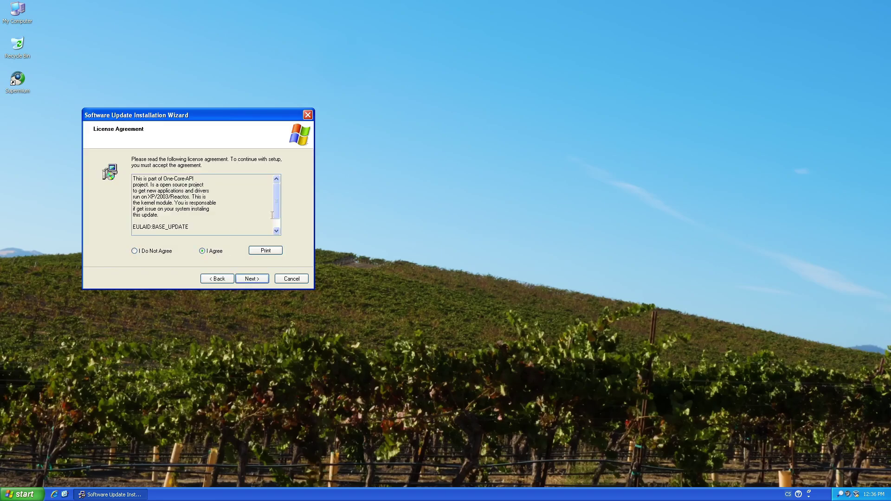
{"action": "left_click_drag", "start_coordinate": [277, 211], "coordinate": [282, 169]}
{"action": "left_click", "coordinate": [250, 279]}
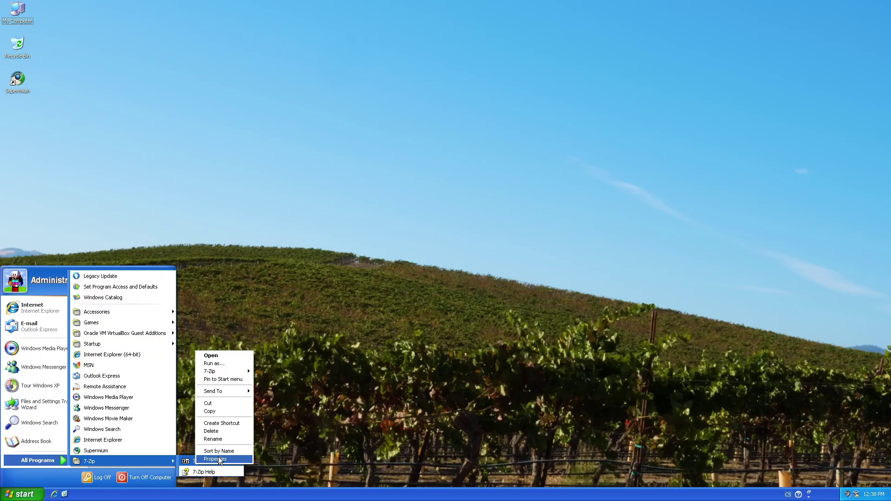
Step: Check the 7-Zip File Manager shortcut's properties and look inside the randomly named folder on drive C
{"action": "left_click", "coordinate": [219, 458]}
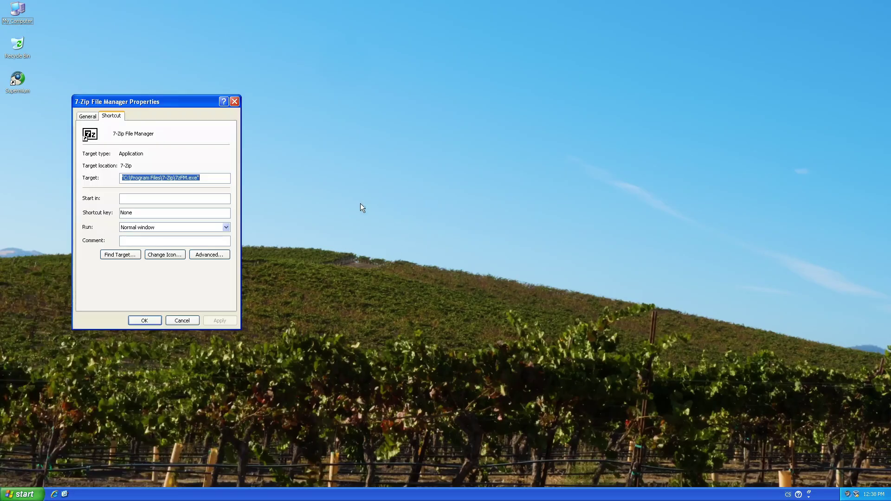
{"action": "left_click", "coordinate": [190, 320]}
{"action": "key", "text": "super+e"}
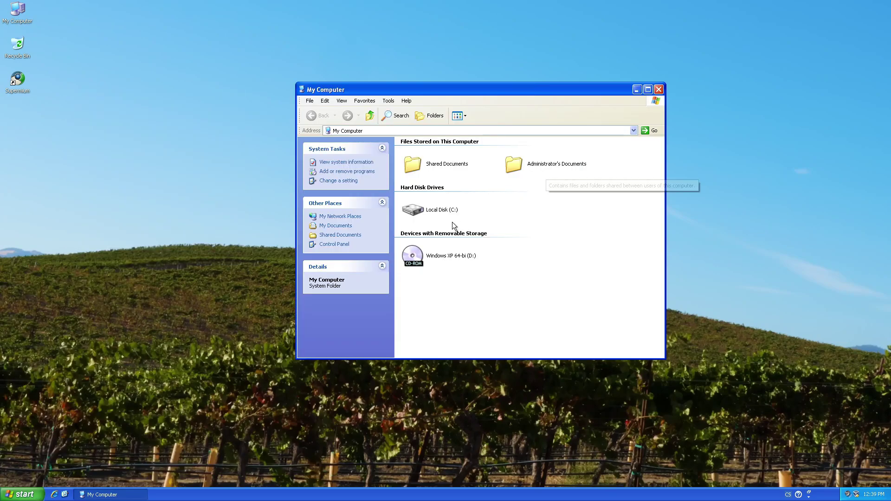
{"action": "double_click", "coordinate": [449, 210]}
{"action": "double_click", "coordinate": [457, 150]}
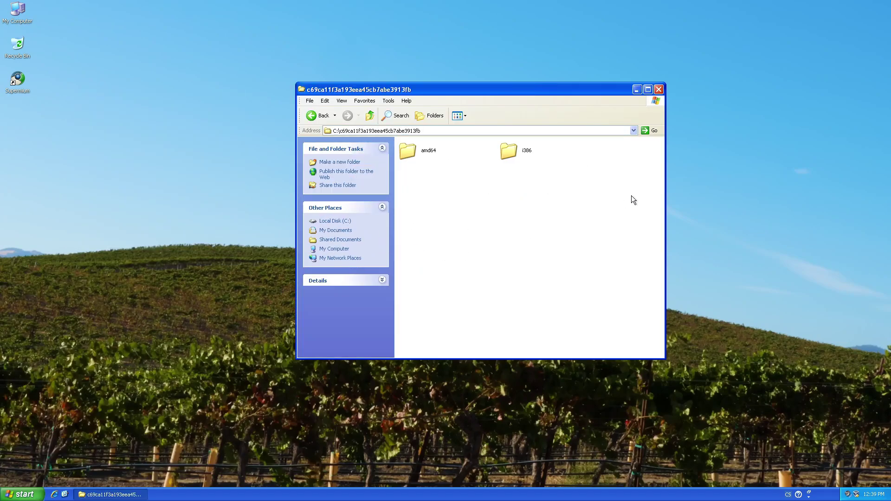
{"action": "key", "text": "ctrl+a"}
{"action": "left_click", "coordinate": [370, 116]}
Step: Look through the WINDOWS folder on drive C and check the dialer program's available options
{"action": "double_click", "coordinate": [427, 201]}
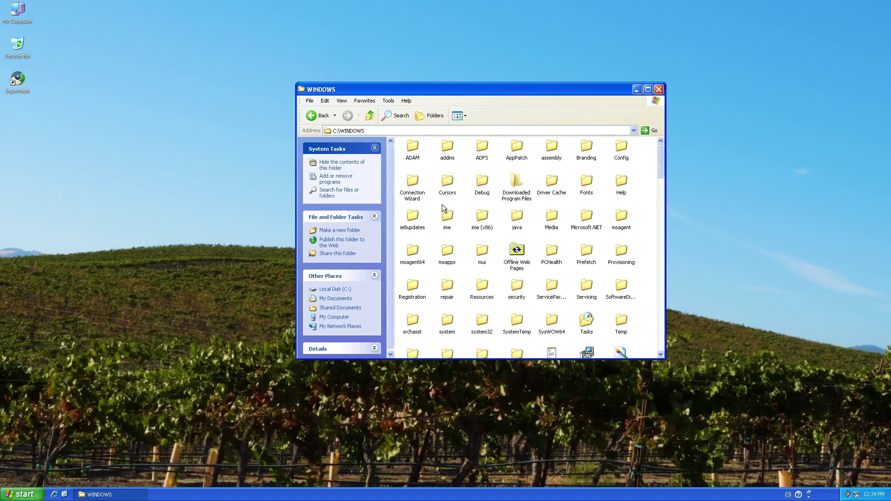
{"action": "scroll", "coordinate": [543, 271], "scroll_direction": "down", "scroll_amount": 5}
{"action": "right_click", "coordinate": [621, 235]}
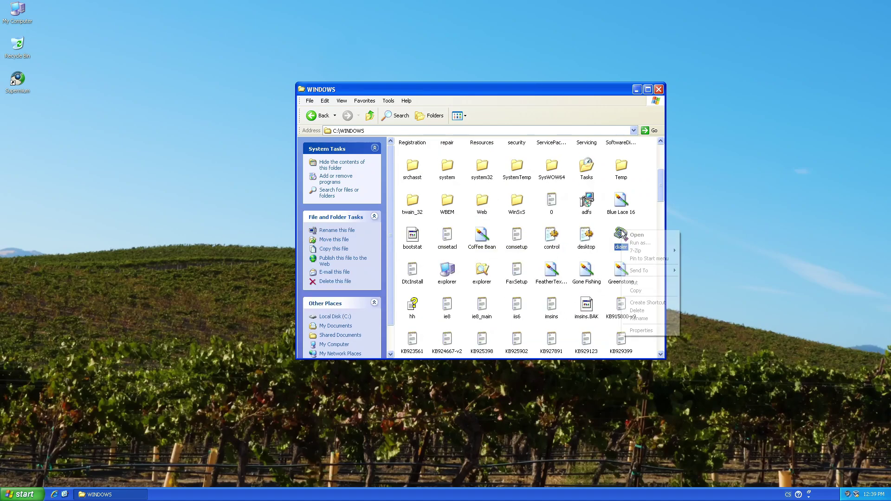
{"action": "left_click", "coordinate": [638, 341]}
{"action": "key", "text": "Escape"}
{"action": "scroll", "coordinate": [570, 220], "scroll_direction": "up", "scroll_amount": 5}
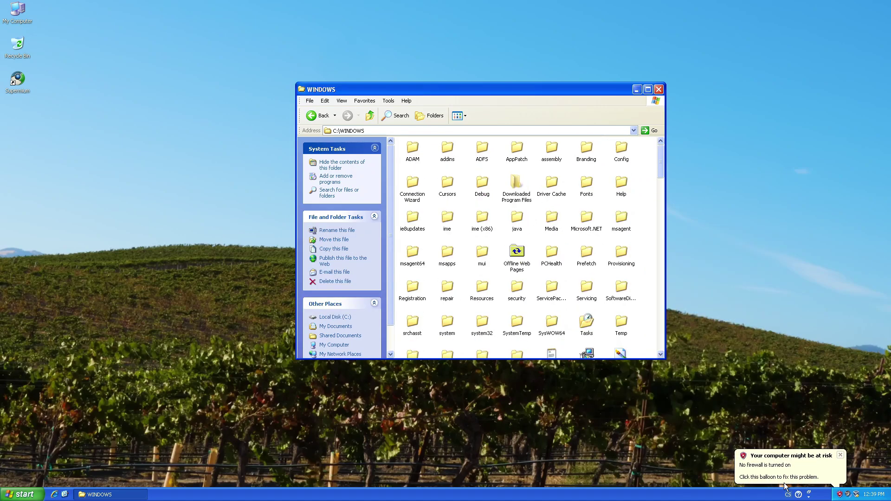
{"action": "left_click", "coordinate": [784, 472]}
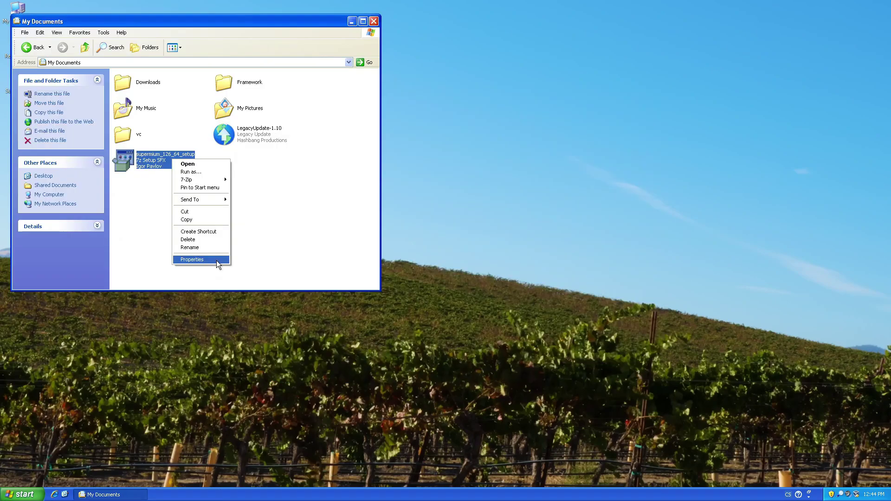
Step: Examine the compatibility modes offered for supermium_126_64_setup and close its properties without saving
{"action": "left_click", "coordinate": [195, 261]}
{"action": "key", "text": "ctrl+Tab"}
{"action": "key", "text": "ctrl+Tab"}
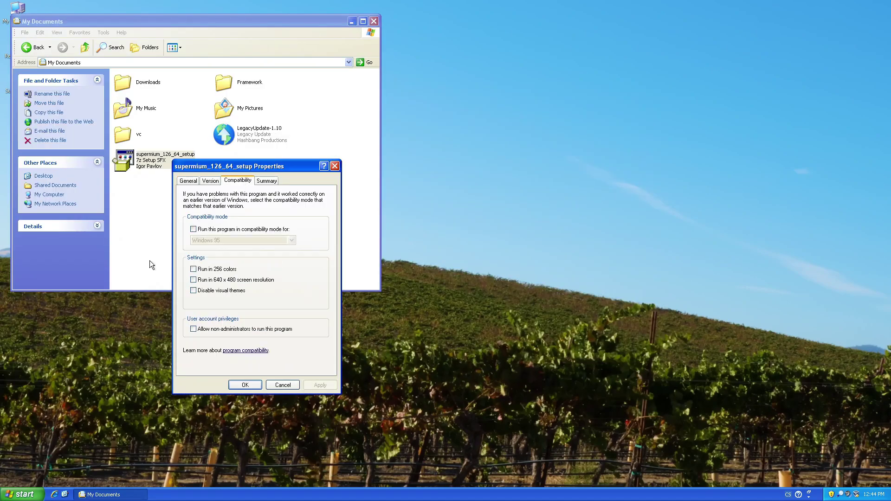
{"action": "left_click", "coordinate": [218, 228]}
{"action": "left_click", "coordinate": [241, 241]}
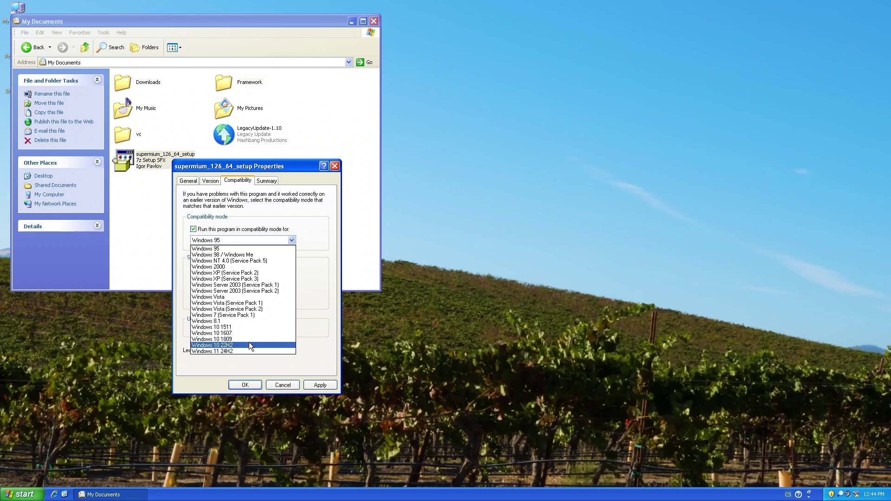
{"action": "left_click", "coordinate": [283, 383]}
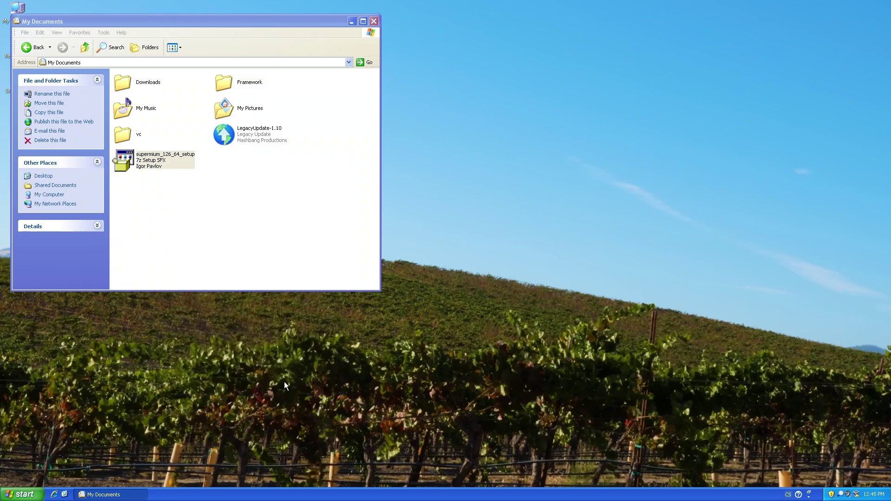
Step: Try to launch OptiCraft from the 1.9.1.0 folder in Downloads, declining to send the error report
{"action": "double_click", "coordinate": [148, 90]}
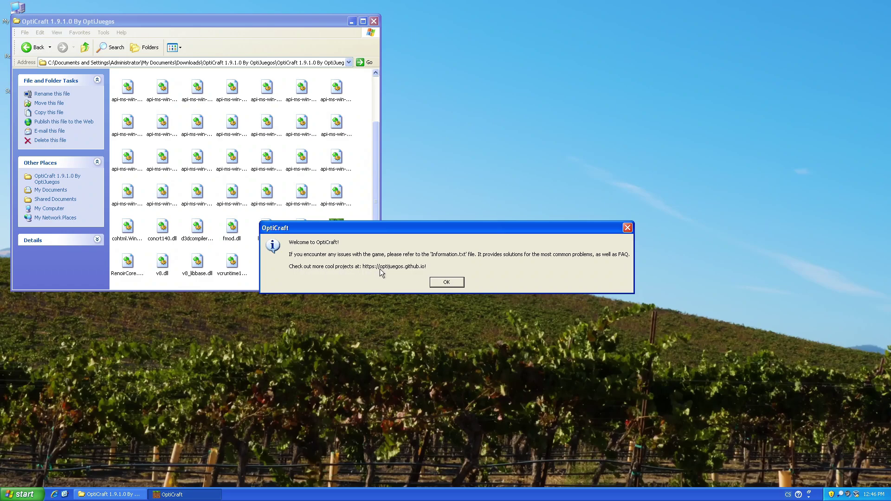
{"action": "left_click", "coordinate": [447, 282]}
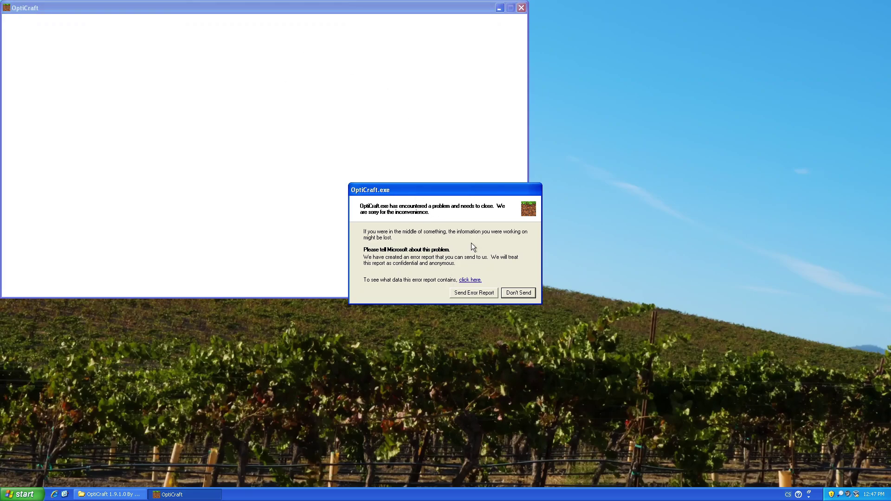
{"action": "left_click", "coordinate": [518, 293]}
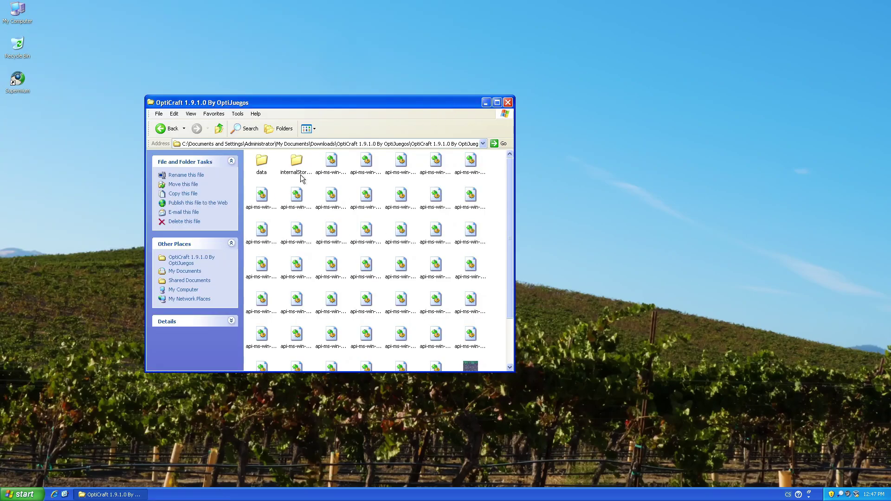
Step: Run vcredist2010_x86 from the vc folder in My Documents, accepting the license terms and opting to send setup information
{"action": "left_click", "coordinate": [221, 124]}
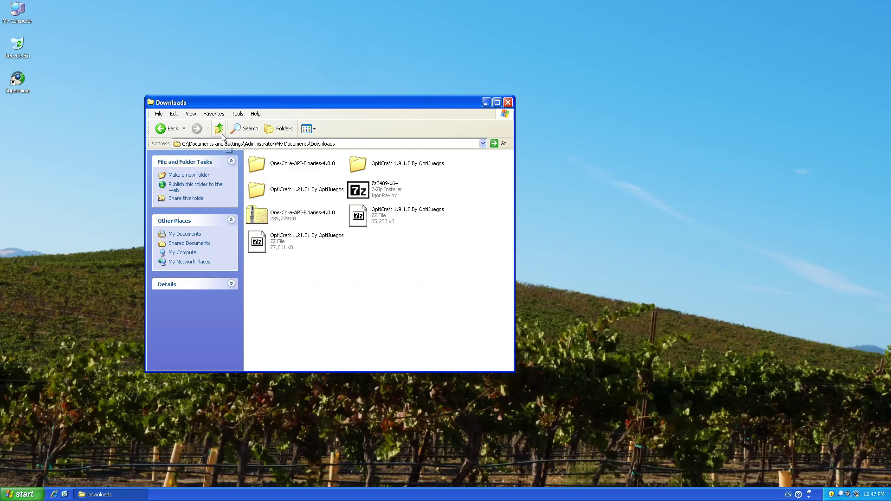
{"action": "left_click", "coordinate": [221, 132]}
{"action": "double_click", "coordinate": [260, 213]}
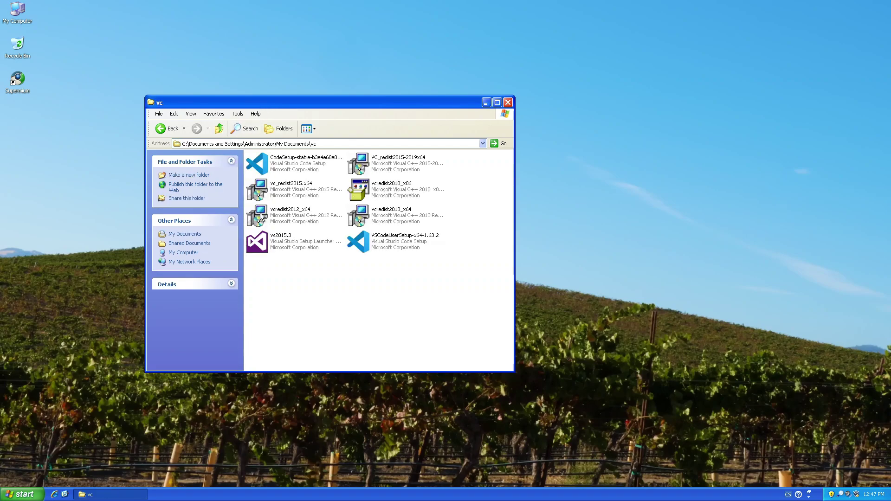
{"action": "double_click", "coordinate": [402, 196]}
{"action": "left_click", "coordinate": [353, 265]}
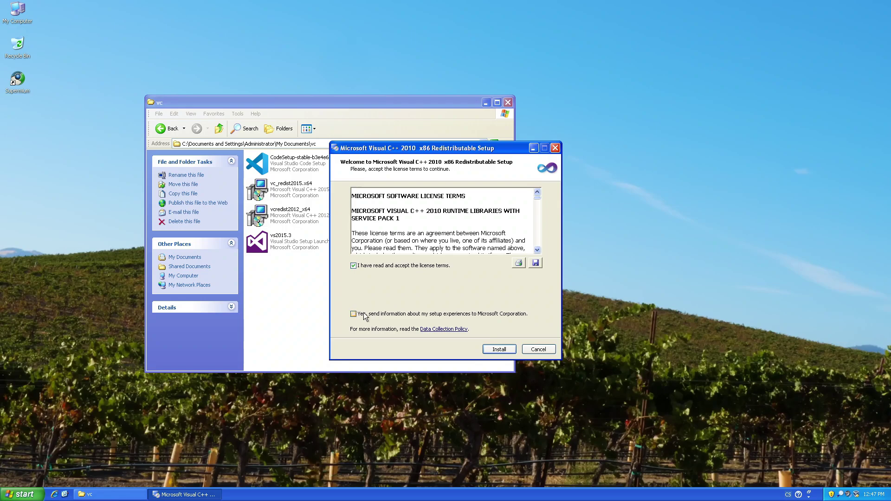
{"action": "left_click", "coordinate": [353, 314]}
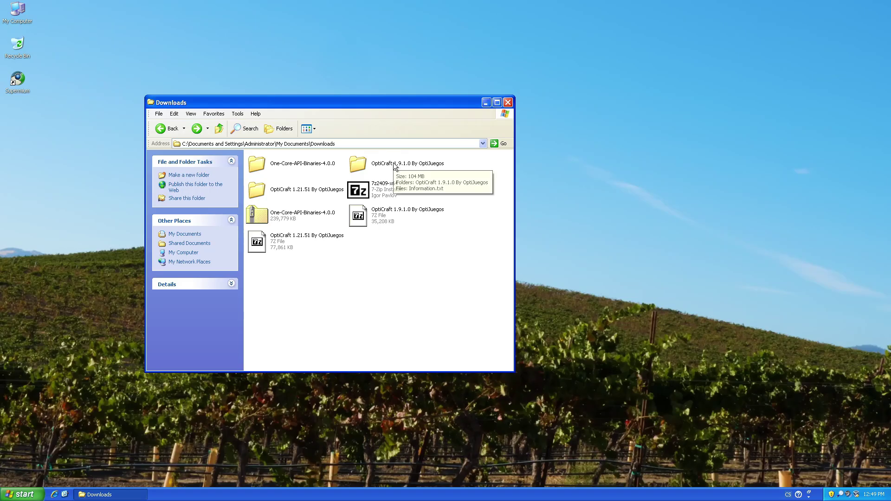
Step: Reopen the inner OptiCraft 1.9.1.0 folder and retry launching the game, dismissing the error report unsent
{"action": "double_click", "coordinate": [394, 166]}
{"action": "double_click", "coordinate": [258, 165]}
{"action": "double_click", "coordinate": [468, 309]}
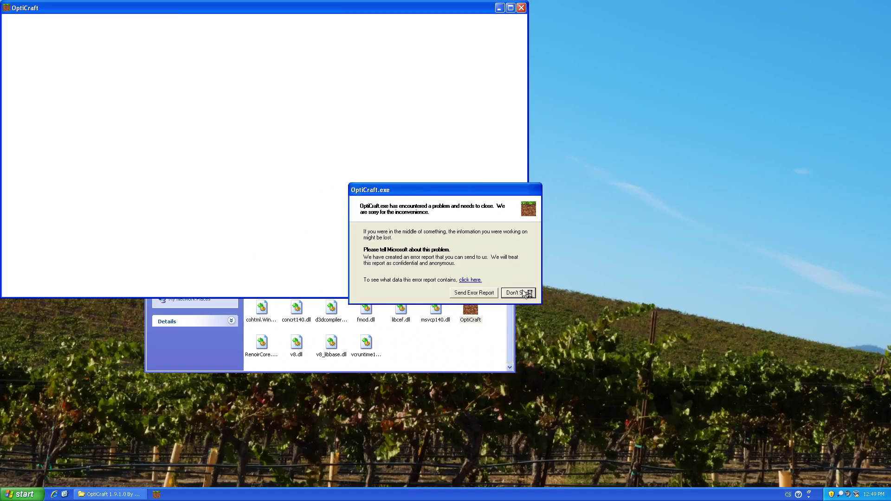
{"action": "left_click", "coordinate": [521, 293]}
Step: Set OptiCraft's compatibility mode to Windows 8.1 and try running the game again
{"action": "key", "text": "alt+Return"}
{"action": "left_click", "coordinate": [520, 272]}
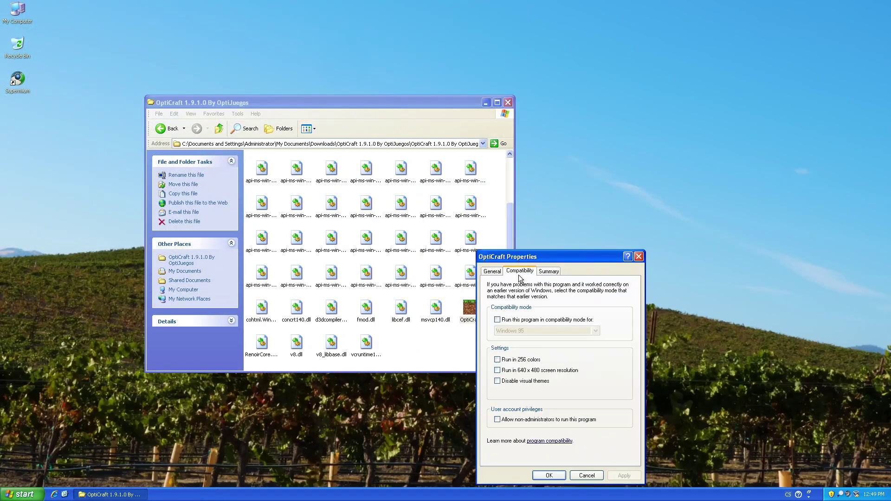
{"action": "left_click", "coordinate": [521, 320]}
{"action": "left_click", "coordinate": [543, 330]}
{"action": "left_click", "coordinate": [582, 451]}
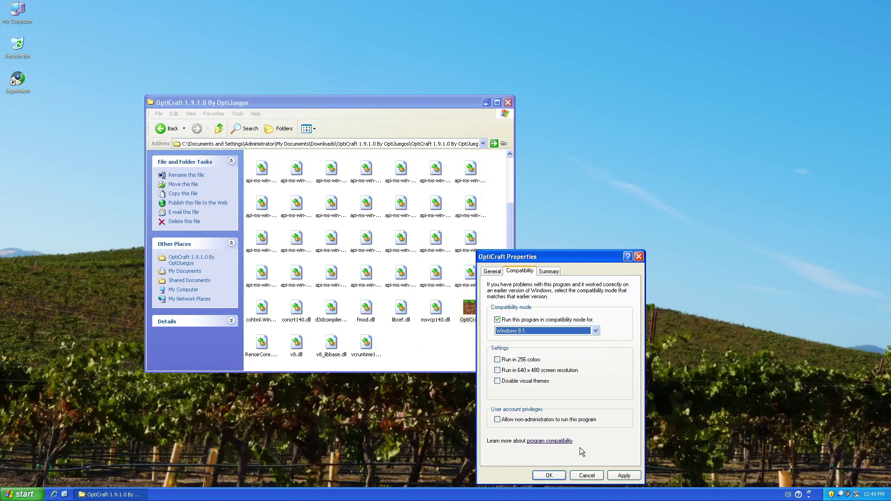
{"action": "left_click", "coordinate": [619, 473]}
{"action": "left_click", "coordinate": [518, 293]}
Step: Set OptiCraft's compatibility mode to Windows Vista with visual themes disabled and try running the game
{"action": "left_click", "coordinate": [624, 475]}
{"action": "left_click", "coordinate": [541, 387]}
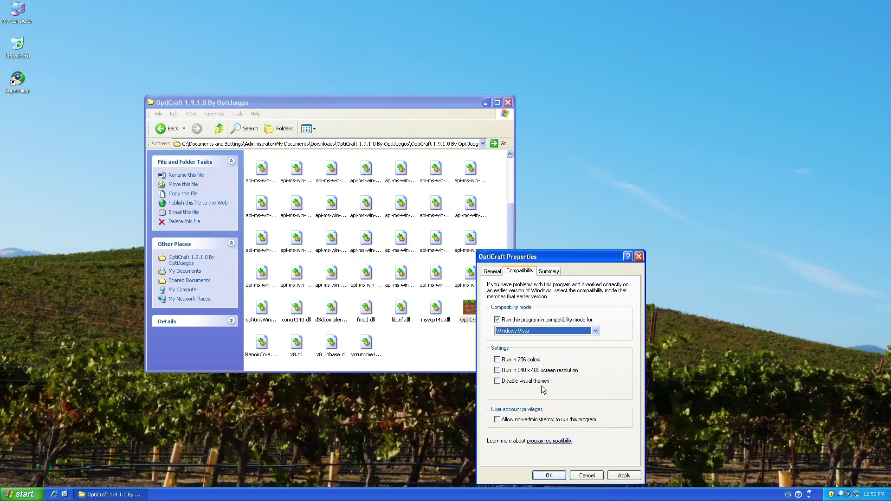
{"action": "left_click", "coordinate": [632, 476]}
{"action": "left_click", "coordinate": [628, 477]}
{"action": "left_click", "coordinate": [521, 293]}
Step: Go to the inner OptiCraft 1.21.51 folder and retry launching both OptiCraft and OptiCraft-W10
{"action": "left_click", "coordinate": [218, 131]}
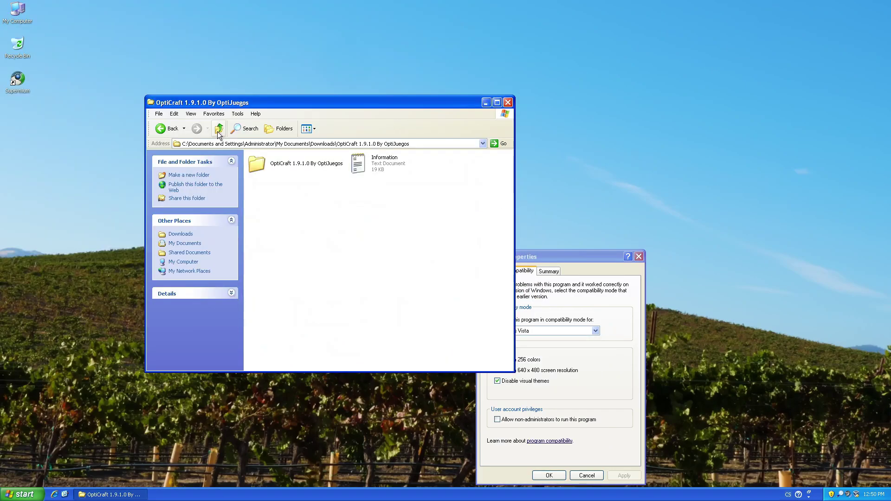
{"action": "left_click", "coordinate": [218, 131]}
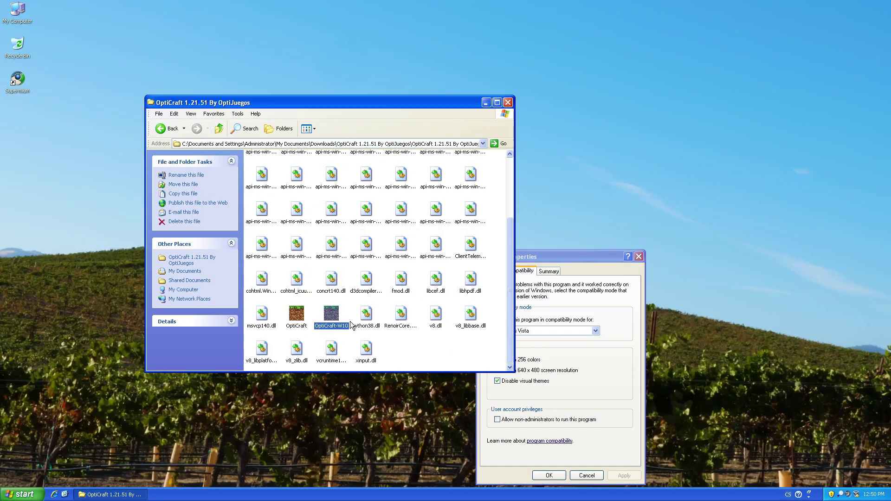
{"action": "double_click", "coordinate": [337, 320]}
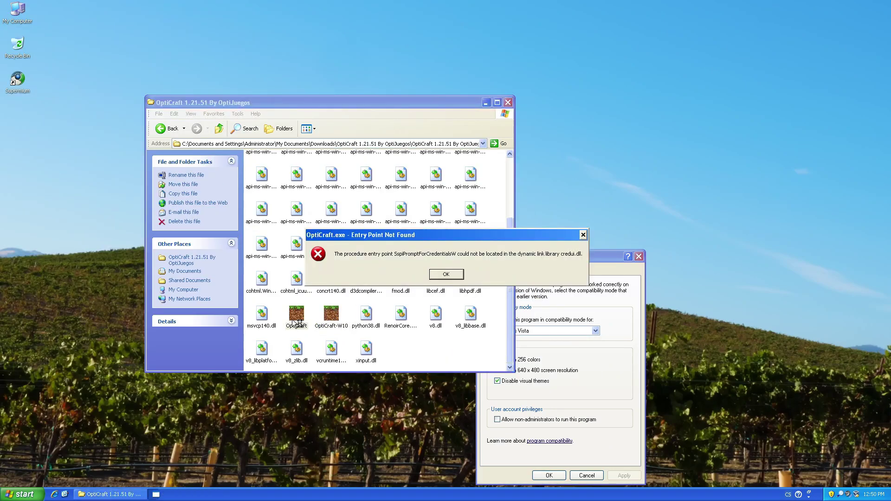
{"action": "left_click", "coordinate": [454, 278]}
{"action": "double_click", "coordinate": [302, 314]}
{"action": "left_click", "coordinate": [462, 273]}
{"action": "double_click", "coordinate": [331, 318]}
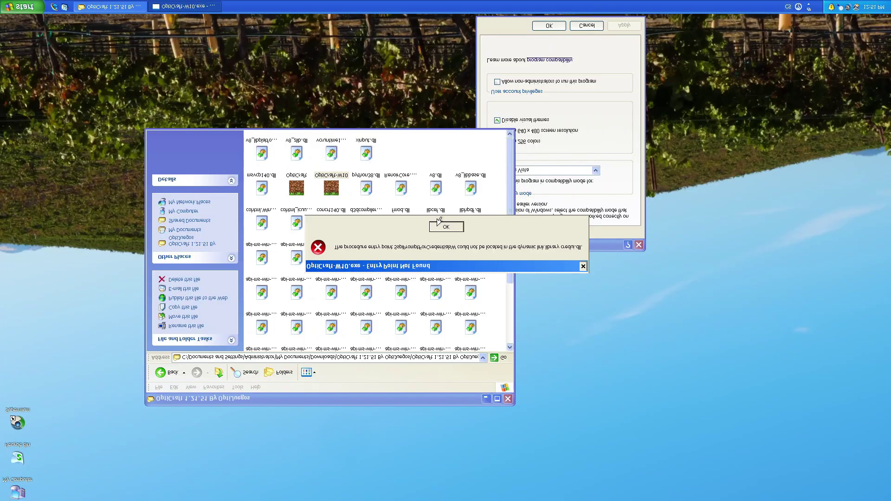
Step: Dismiss the OptiCraft-W10 error, switch off the Game Jolt legitimate-interest options, and download Minecraft Windows 7 edition
{"action": "left_click", "coordinate": [444, 226]}
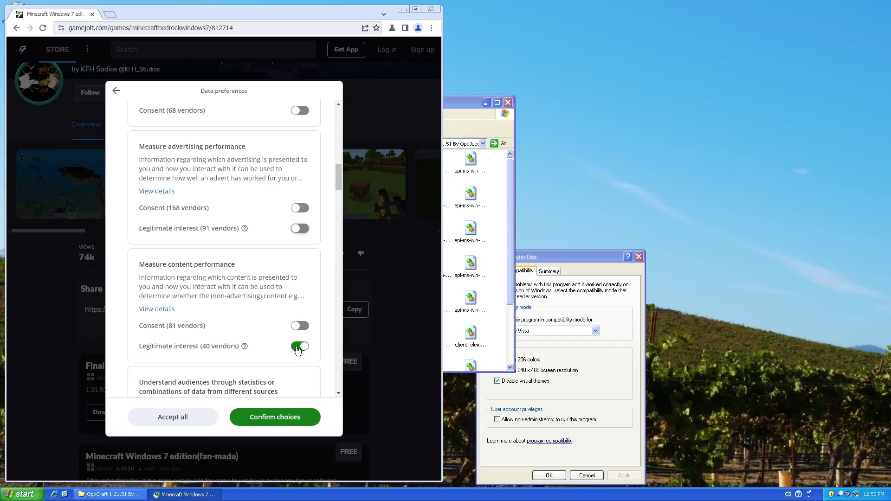
{"action": "scroll", "coordinate": [309, 234], "scroll_direction": "down", "scroll_amount": 5}
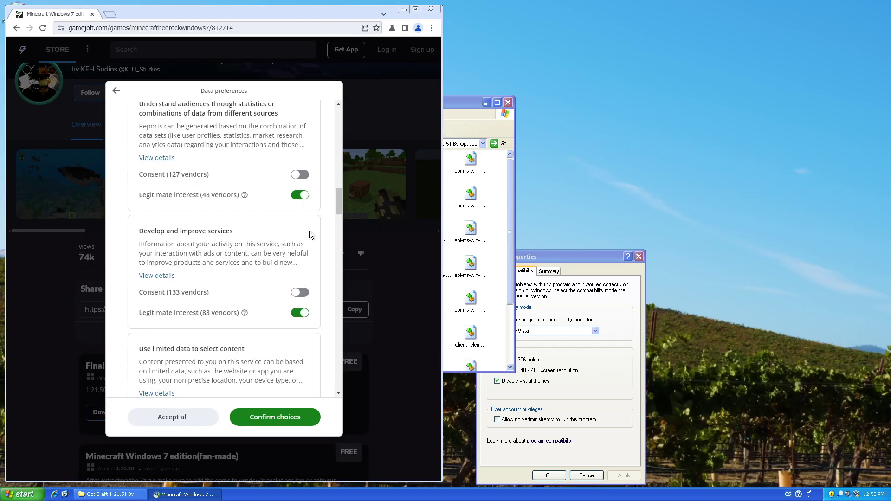
{"action": "scroll", "coordinate": [302, 320], "scroll_direction": "down", "scroll_amount": 5}
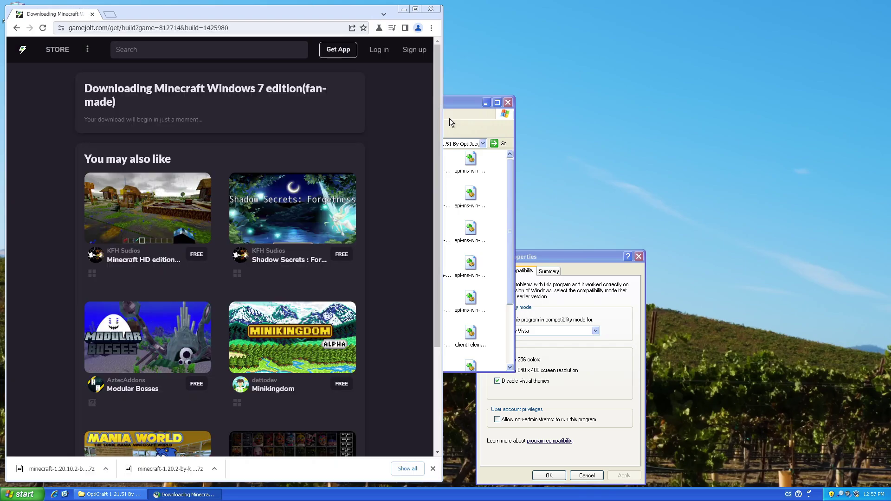
{"action": "left_click", "coordinate": [449, 120]}
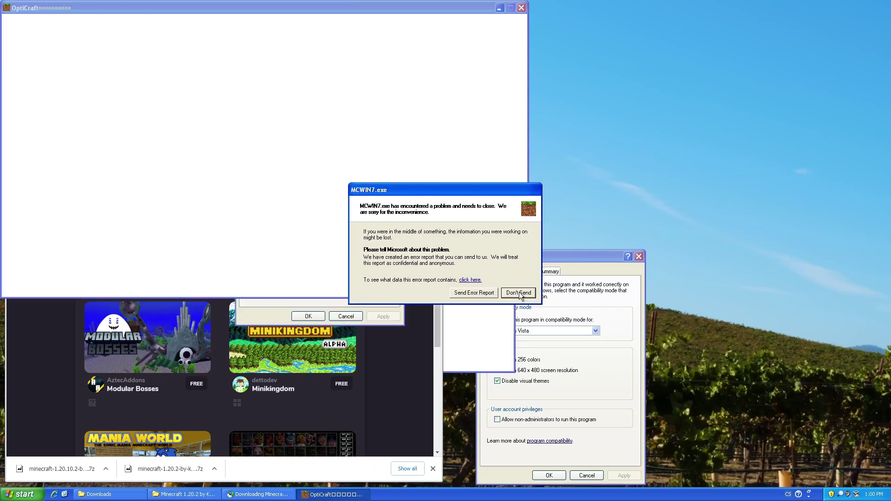
Step: Set MCWIN7's compatibility mode to Windows XP (Service Pack 2) and retry launching it, dismissing the error reports unsent
{"action": "left_click", "coordinate": [518, 293]}
{"action": "left_click", "coordinate": [306, 172]}
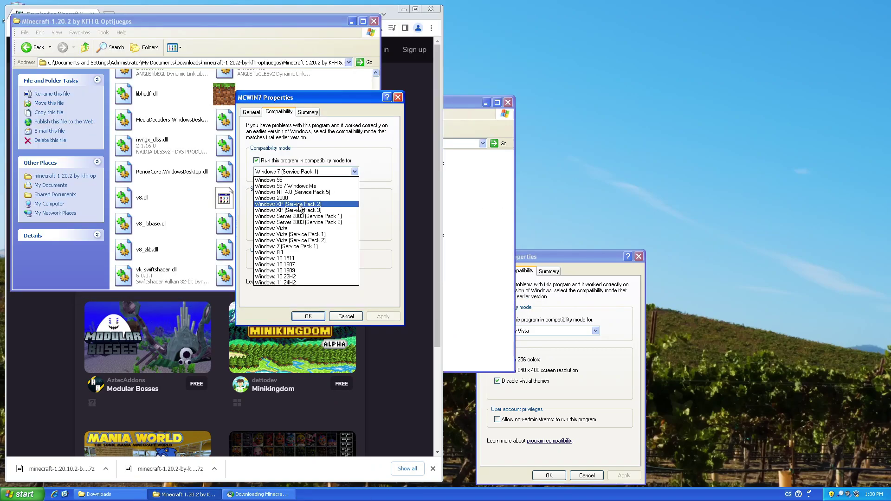
{"action": "left_click", "coordinate": [299, 204]}
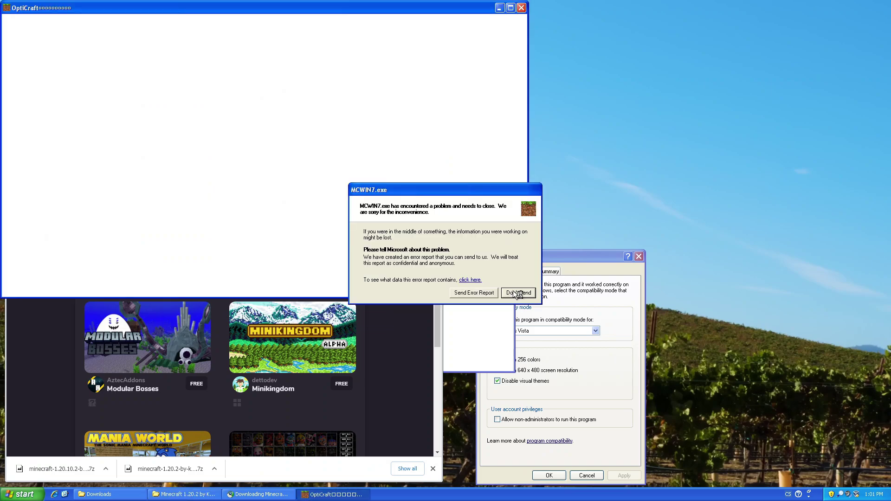
{"action": "left_click", "coordinate": [518, 293]}
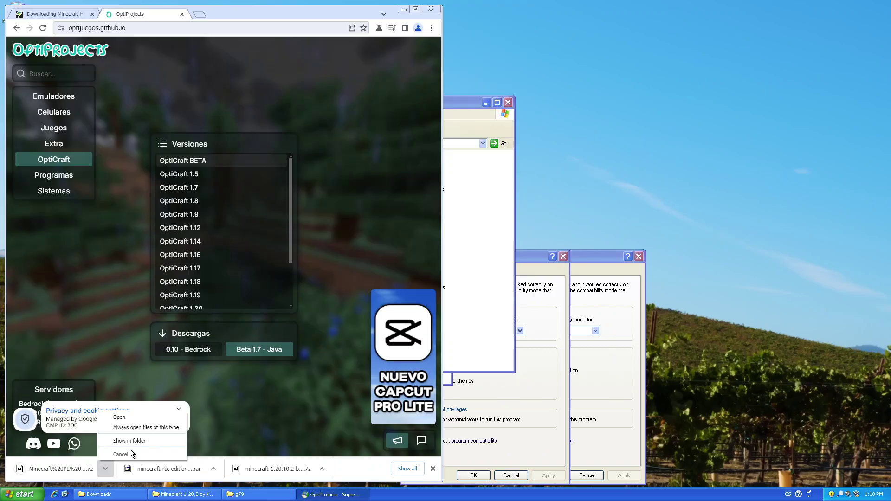
Step: Locate the downloaded Minecraft PE 0.10.0 archive in its folder, extract it, and return to the browser
{"action": "left_click", "coordinate": [130, 441]}
{"action": "right_click", "coordinate": [188, 196]}
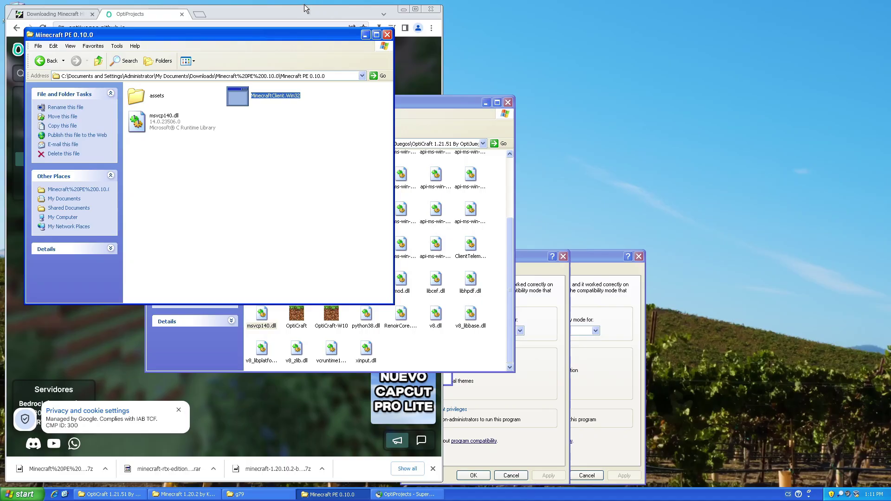
{"action": "left_click", "coordinate": [305, 9]}
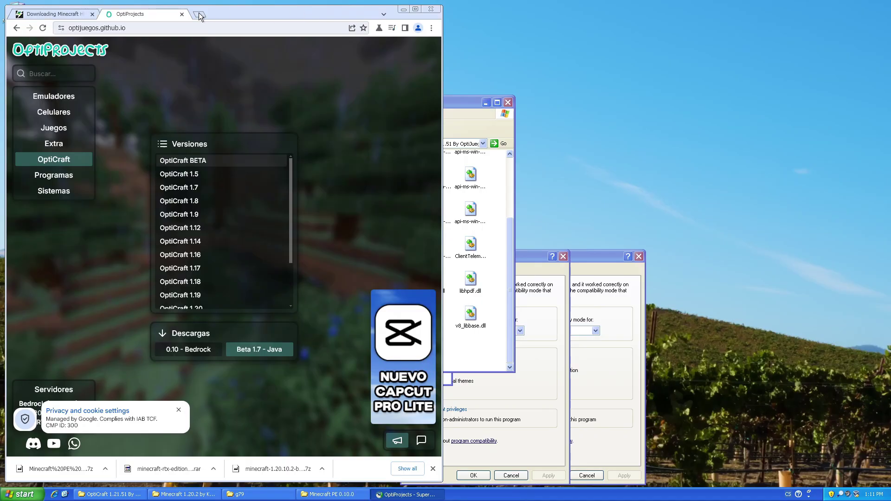
Step: Open a new browser tab and search Google for "java download"
{"action": "left_click", "coordinate": [199, 16]}
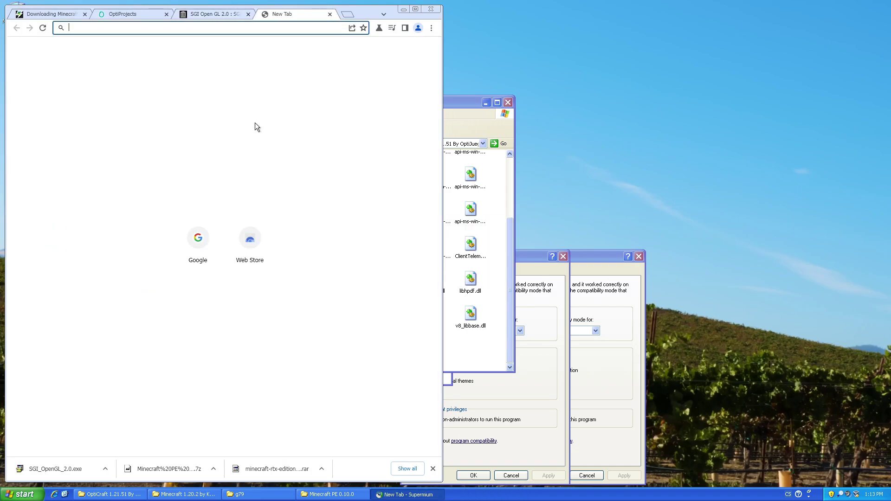
{"action": "type", "text": "go"}
{"action": "key", "text": "Return"}
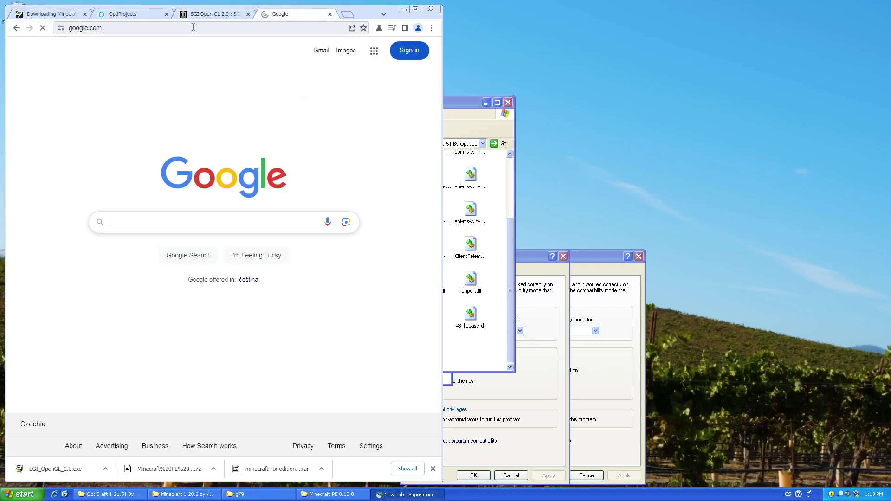
{"action": "type", "text": "java download"}
{"action": "key", "text": "Return"}
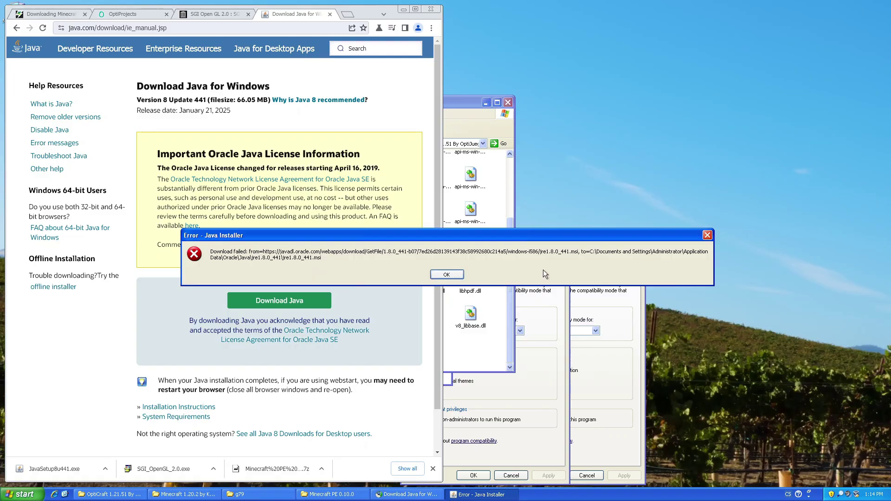
Step: Try to run the Java and SGI OpenGL 2.0 installers, dismissing the installer errors
{"action": "left_click", "coordinate": [543, 270]}
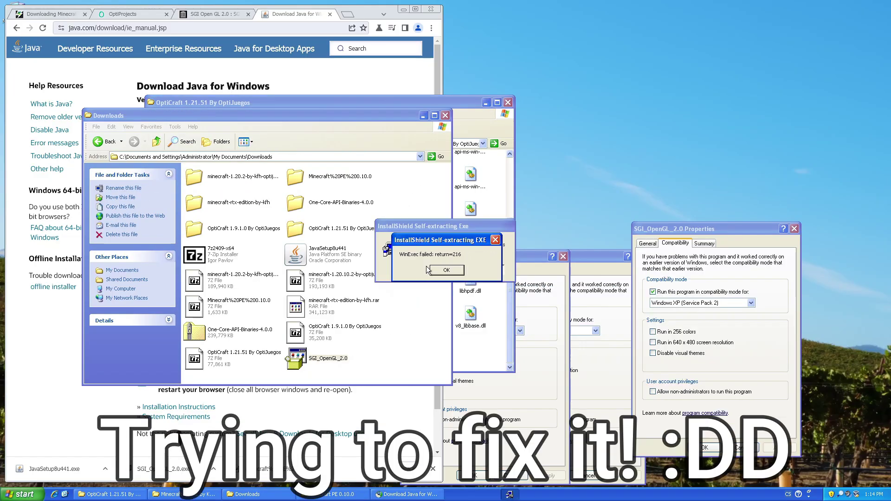
{"action": "left_click", "coordinate": [445, 270]}
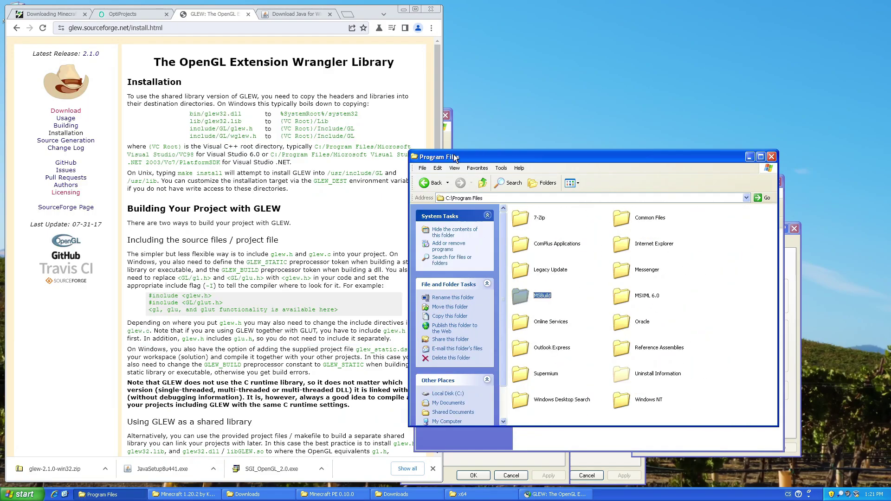
Step: Look through Program Files and Program Files (x86) for the Visual C++ root directory named in the GLEW instructions
{"action": "left_click", "coordinate": [482, 183]}
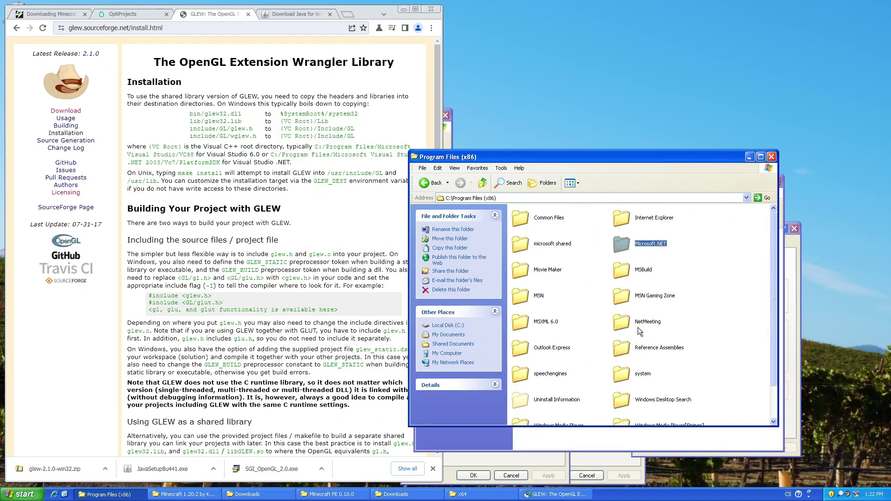
{"action": "scroll", "coordinate": [677, 348], "scroll_direction": "down", "scroll_amount": 2}
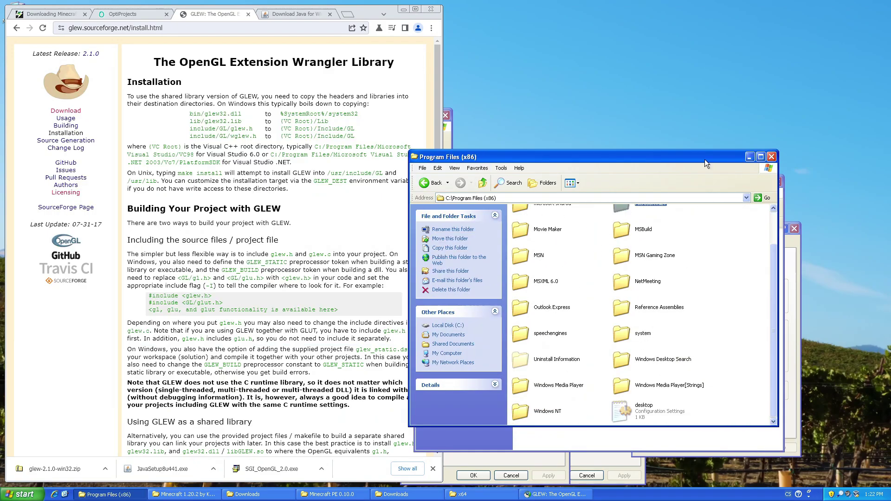
{"action": "left_click_drag", "start_coordinate": [706, 164], "coordinate": [742, 161]}
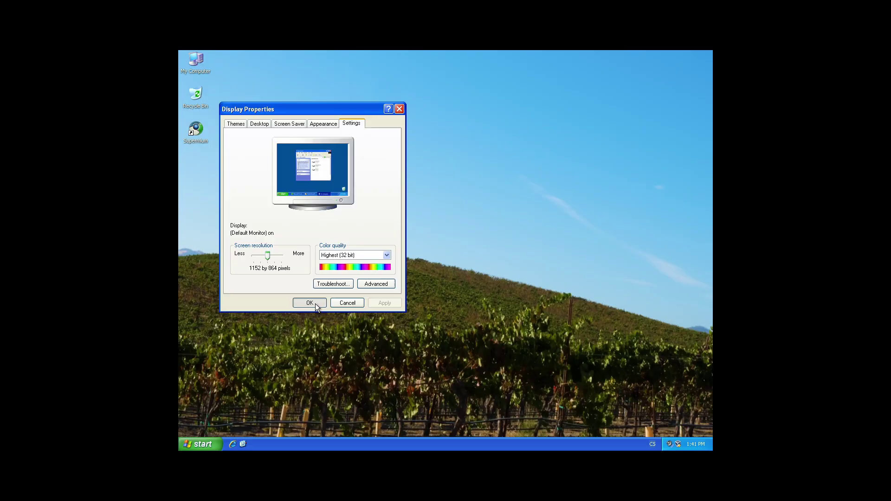
Step: Confirm the 1152 by 864 screen resolution and open the Downloads folder inside My Documents
{"action": "left_click", "coordinate": [314, 302]}
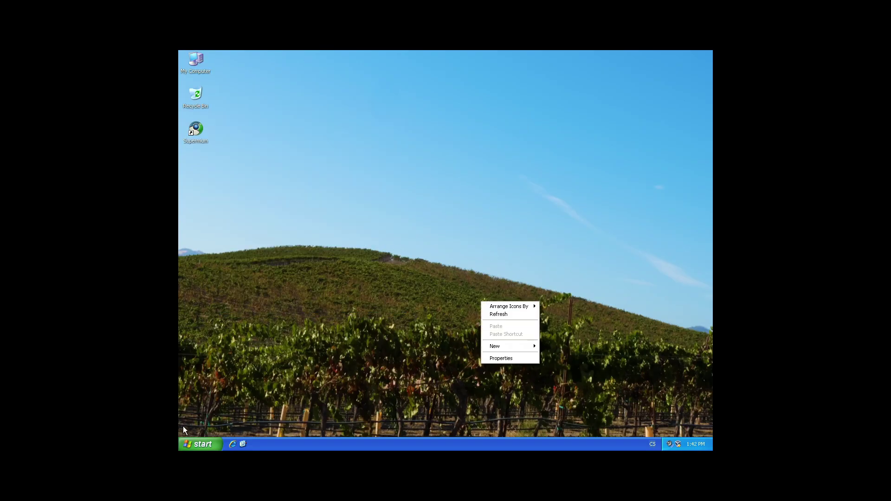
{"action": "left_click", "coordinate": [207, 444]}
{"action": "left_click", "coordinate": [302, 295]}
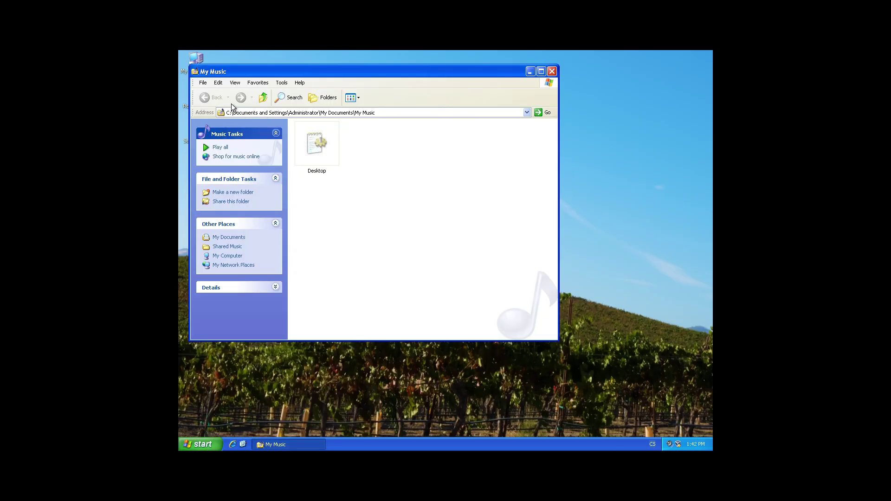
{"action": "left_click", "coordinate": [262, 98]}
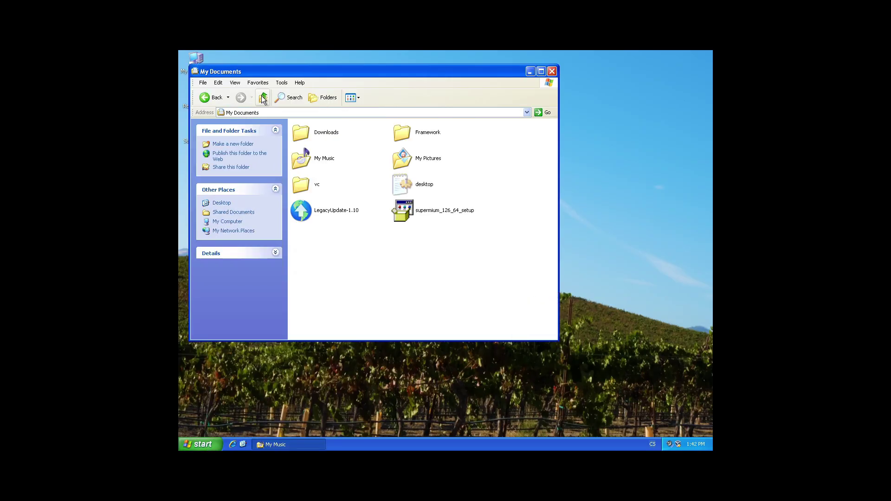
{"action": "double_click", "coordinate": [331, 136]}
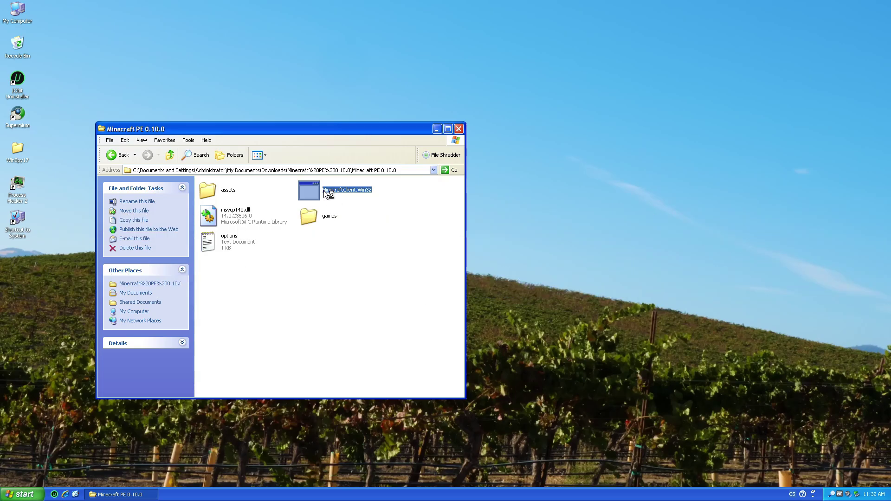
Step: Launch MinecraftClient.Win32 from the Minecraft PE 0.10.0 folder as a test and close the game at its title screen
{"action": "double_click", "coordinate": [323, 190]}
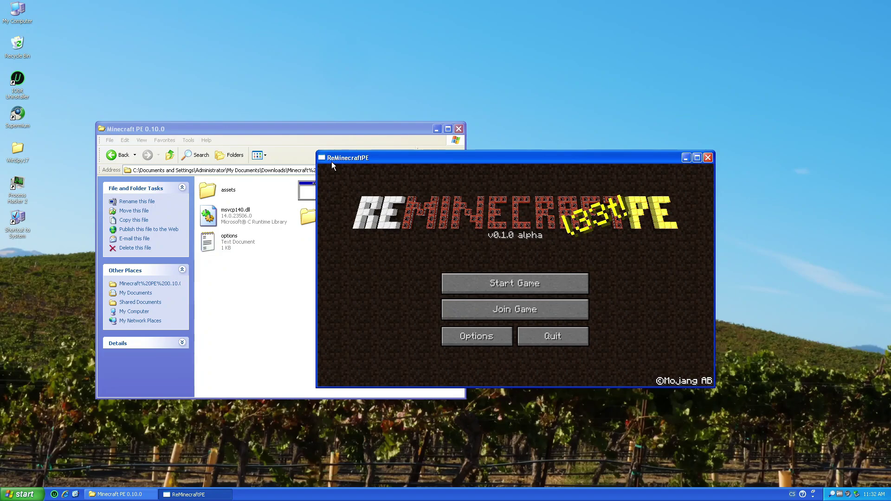
{"action": "left_click", "coordinate": [707, 158]}
Step: Try launching MCWIN7 from the inner Minecraft 1.20.2 folder, unblocking it in the firewall and closing the error report
{"action": "left_click", "coordinate": [169, 155]}
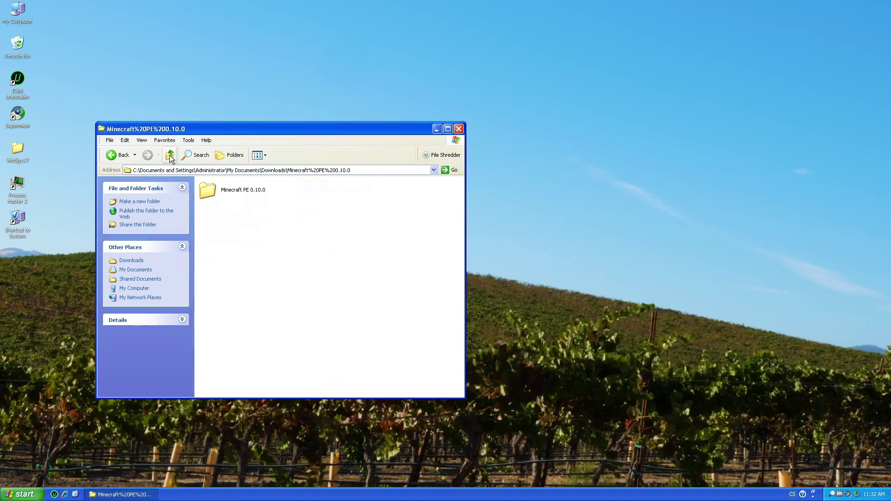
{"action": "left_click", "coordinate": [170, 155]}
{"action": "double_click", "coordinate": [341, 190]}
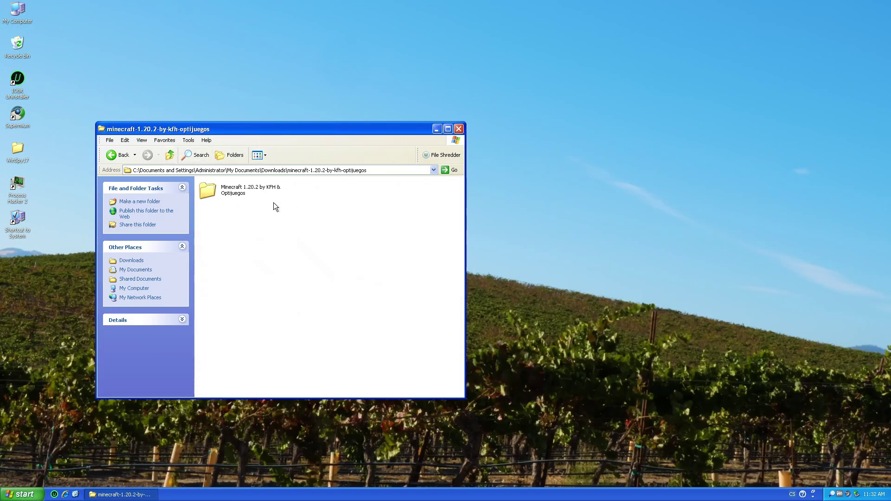
{"action": "double_click", "coordinate": [257, 195]}
{"action": "double_click", "coordinate": [331, 373]}
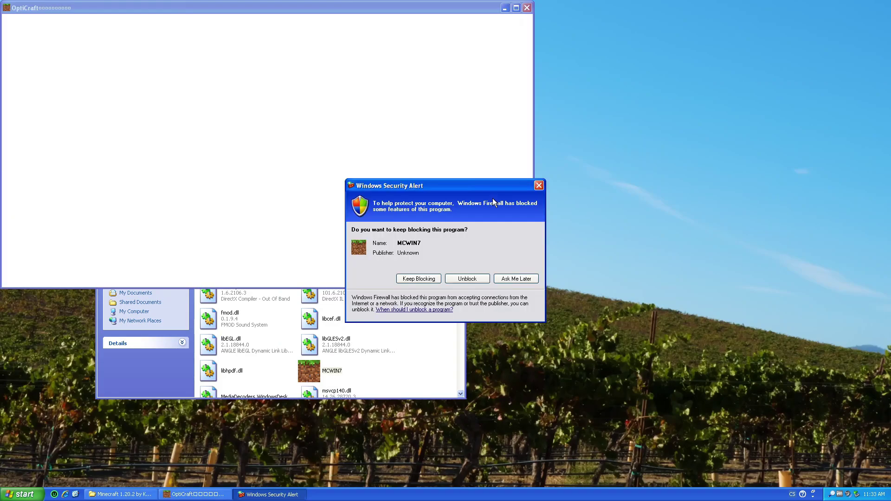
{"action": "left_click", "coordinate": [467, 277]}
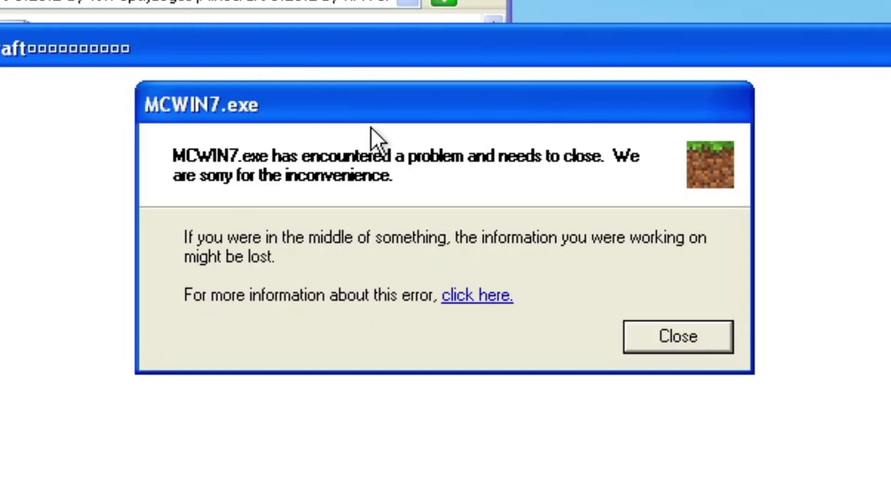
{"action": "left_click", "coordinate": [677, 336]}
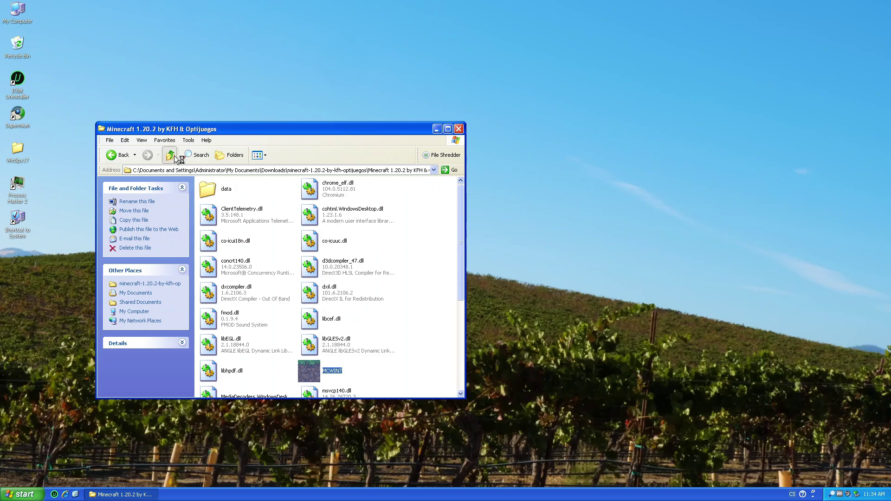
Step: Go to the inner OptiCraft 1.9.1.0 folder, try launching OptiCraft, and open its compatibility properties
{"action": "left_click", "coordinate": [174, 155]}
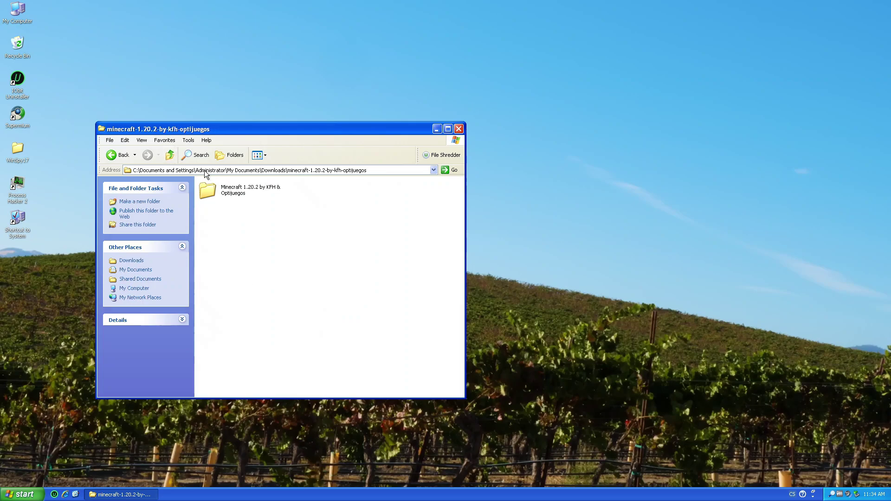
{"action": "left_click", "coordinate": [176, 156]}
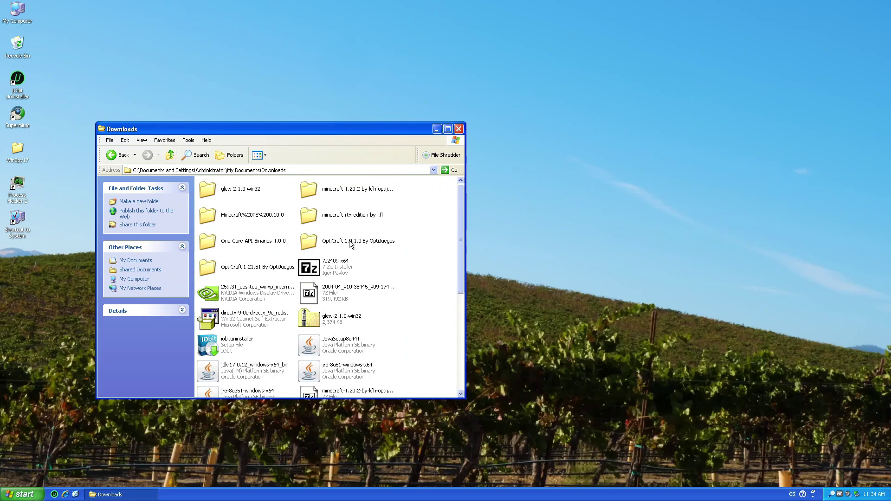
{"action": "double_click", "coordinate": [350, 242]}
{"action": "double_click", "coordinate": [254, 194]}
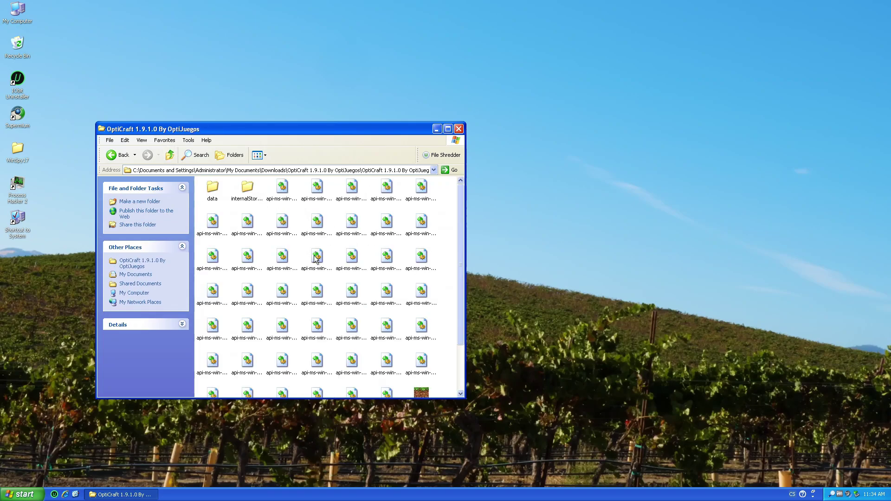
{"action": "scroll", "coordinate": [458, 367], "scroll_direction": "down", "scroll_amount": 5}
{"action": "double_click", "coordinate": [421, 335]}
{"action": "right_click", "coordinate": [421, 338]}
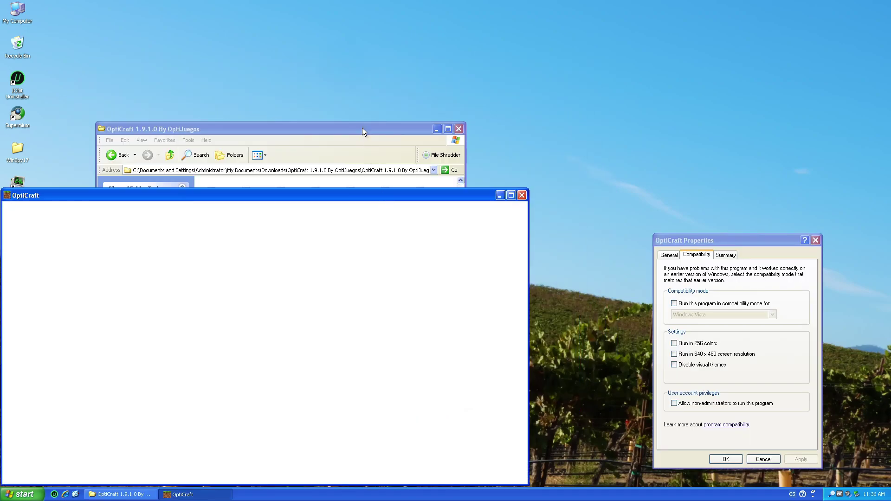
Step: Return to the inner Minecraft PE 0.10.0 folder, launch MinecraftClient.Win32, and start a game to reach the world selection
{"action": "left_click", "coordinate": [362, 131]}
{"action": "left_click", "coordinate": [170, 154]}
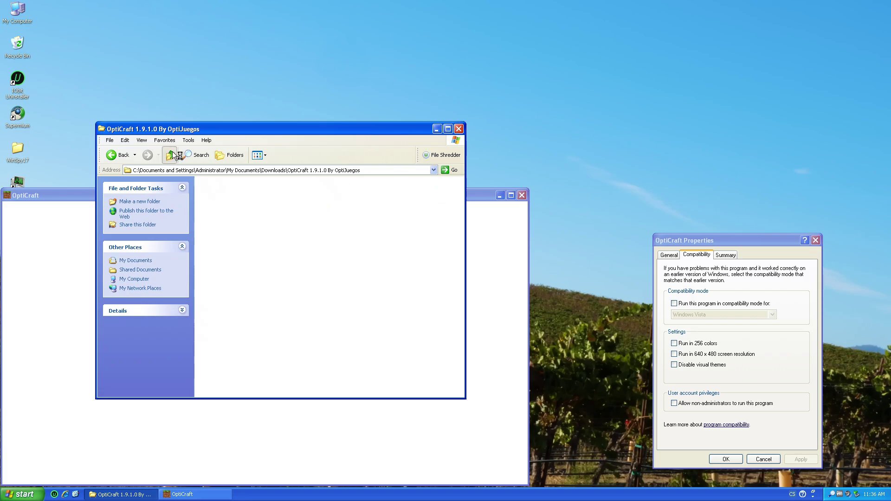
{"action": "left_click", "coordinate": [171, 154]}
{"action": "double_click", "coordinate": [239, 246]}
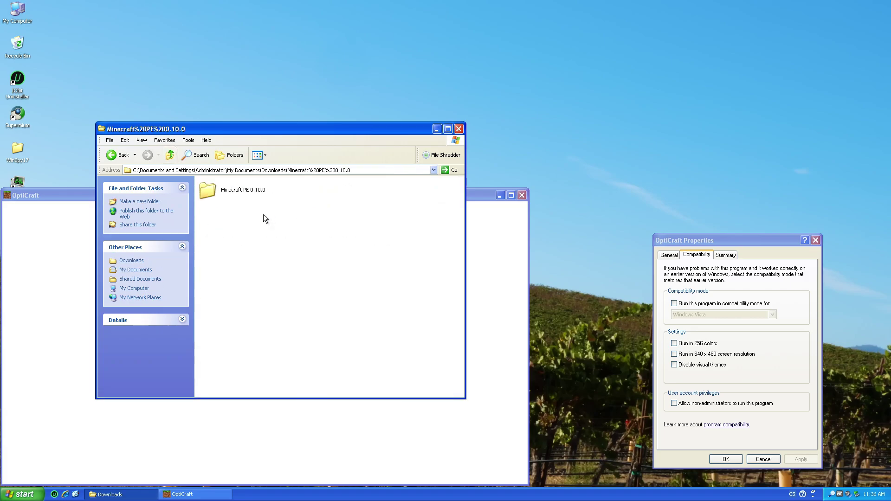
{"action": "double_click", "coordinate": [242, 187]}
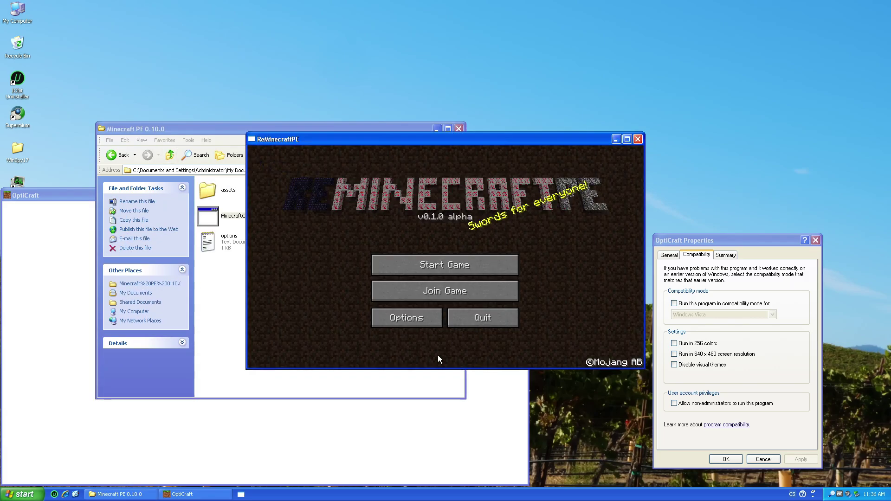
{"action": "left_click", "coordinate": [487, 271]}
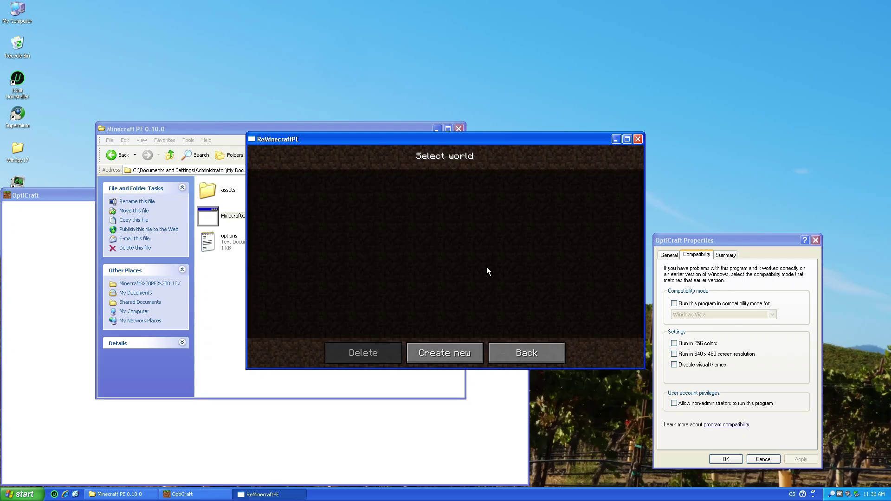
Step: Leave the world selection, start a game world from the title screen, and switch to third-person view holding wooden planks
{"action": "left_click", "coordinate": [530, 344]}
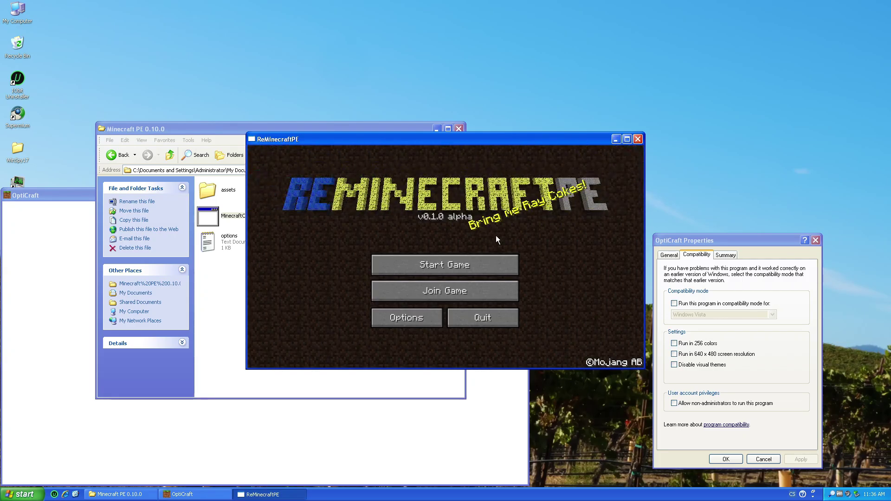
{"action": "left_click", "coordinate": [489, 261]}
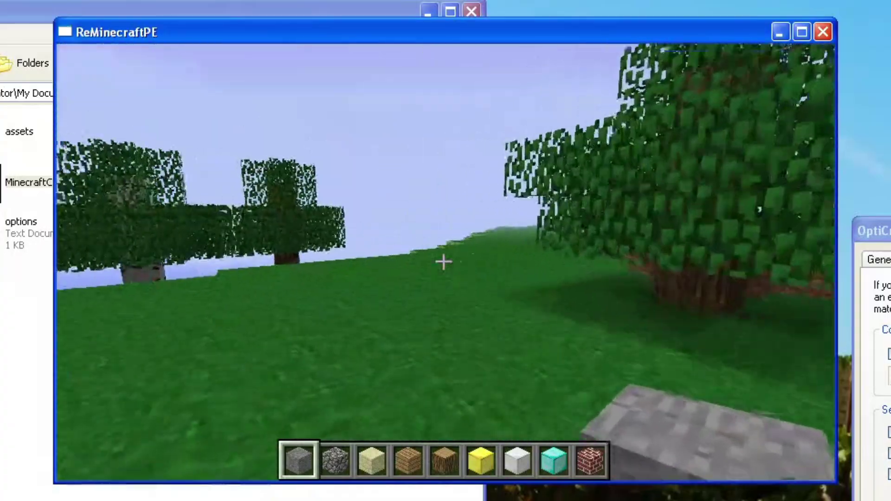
{"action": "key", "text": "3"}
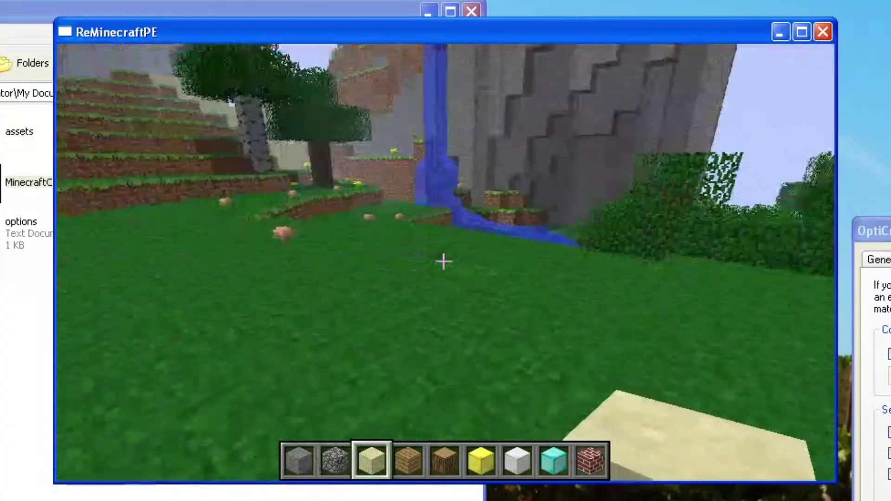
{"action": "key", "text": "4"}
{"action": "key", "text": "F5"}
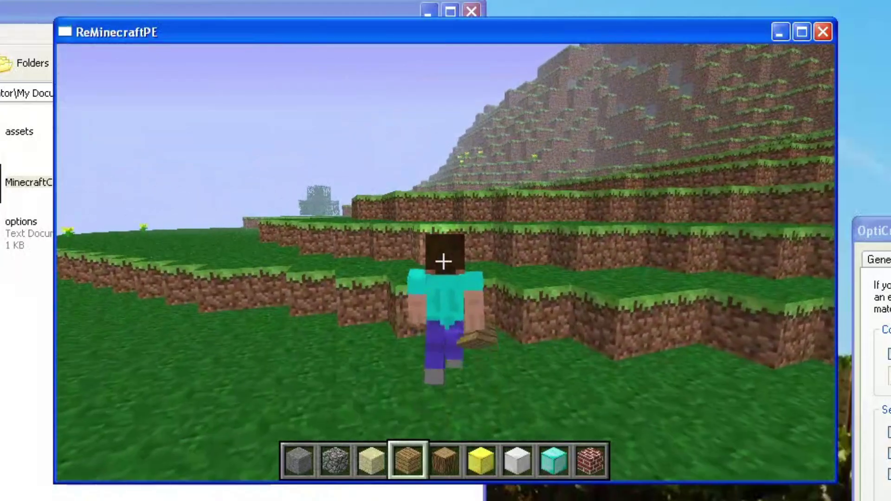
Step: Choose fire from the block inventory and place several fires on the grass
{"action": "key", "text": "e"}
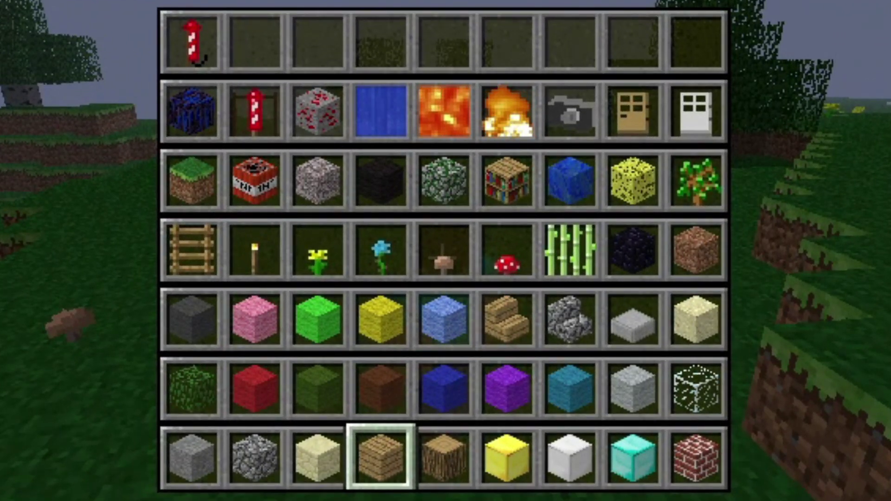
{"action": "left_click", "coordinate": [508, 111]}
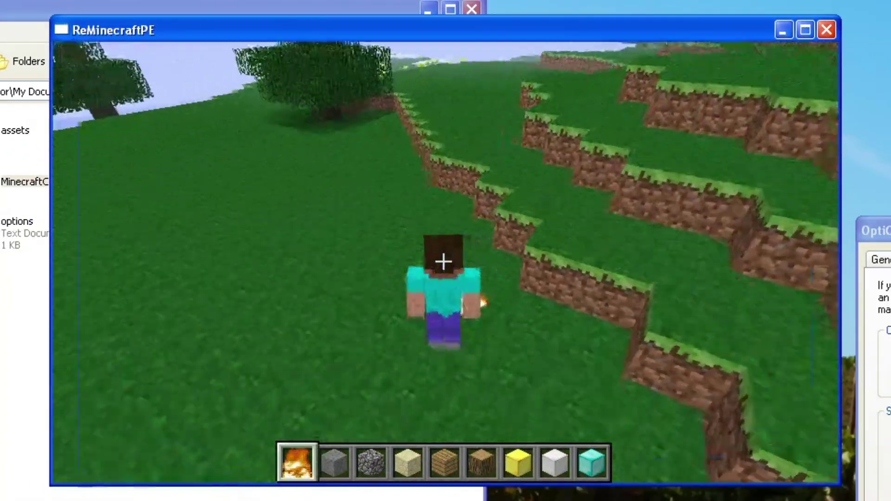
{"action": "right_click", "coordinate": [443, 261]}
{"action": "key", "text": "a"}
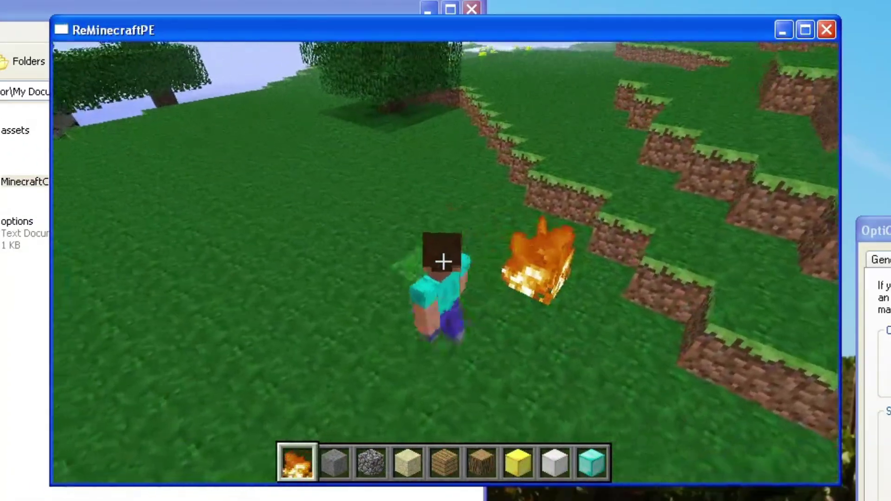
{"action": "right_click", "coordinate": [443, 261]}
{"action": "right_click", "coordinate": [443, 262]}
{"action": "right_click", "coordinate": [444, 262]}
Step: Choose the red-and-white firework rocket block from the inventory, place it on the grass, and keep it as the held item
{"action": "key", "text": "e"}
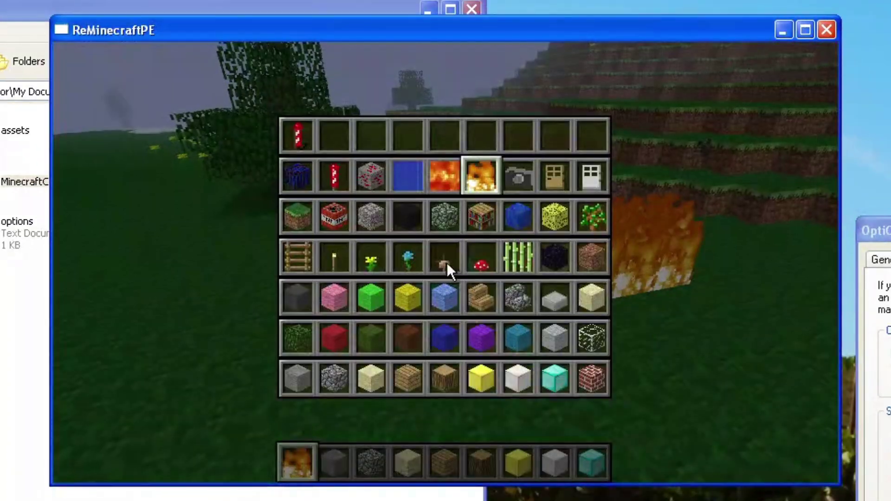
{"action": "left_click", "coordinate": [334, 176]}
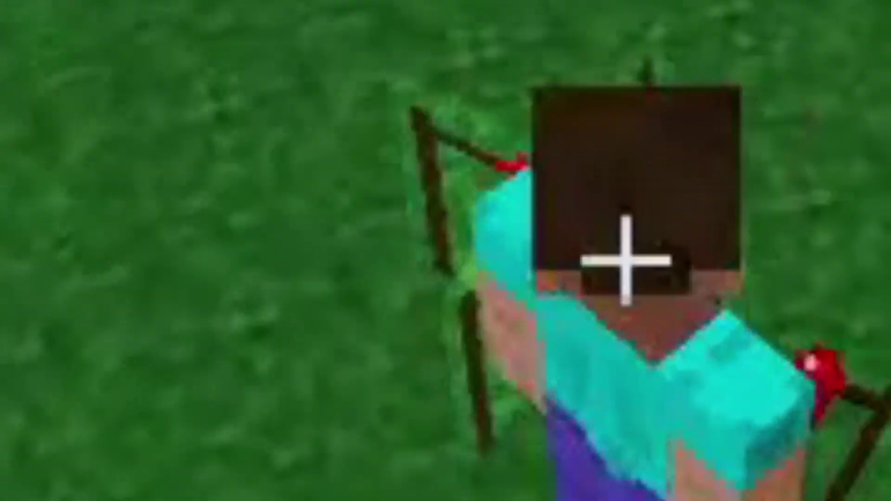
{"action": "key", "text": "2"}
{"action": "right_click", "coordinate": [443, 261]}
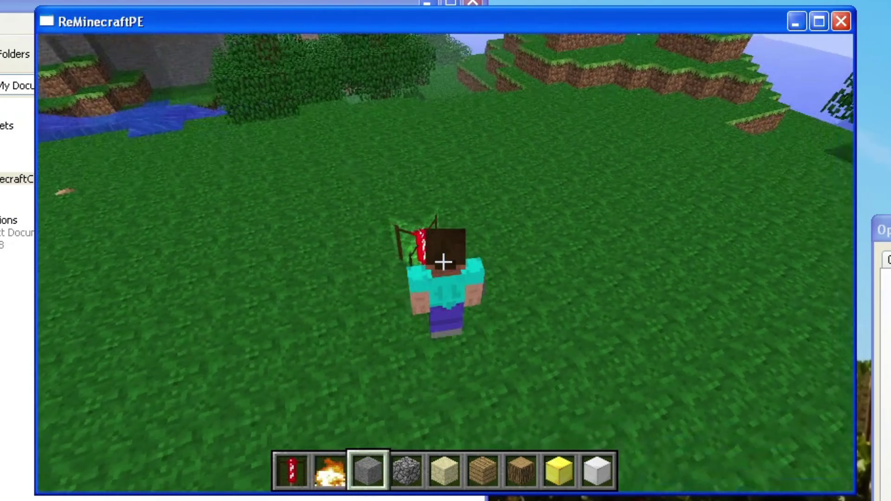
{"action": "scroll", "coordinate": [443, 261], "scroll_direction": "up", "scroll_amount": 2}
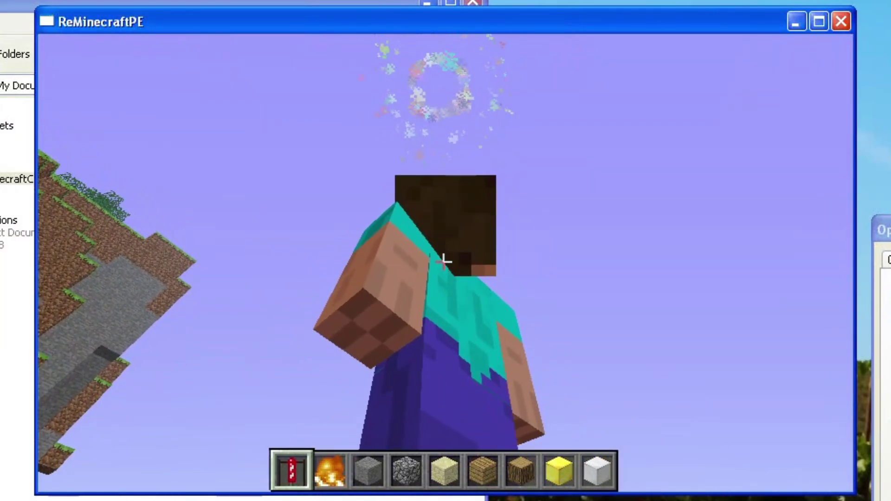
Step: Maximize the game window, then pick water from the inventory and pour it onto the grass
{"action": "key", "text": "e"}
{"action": "left_click", "coordinate": [818, 22]}
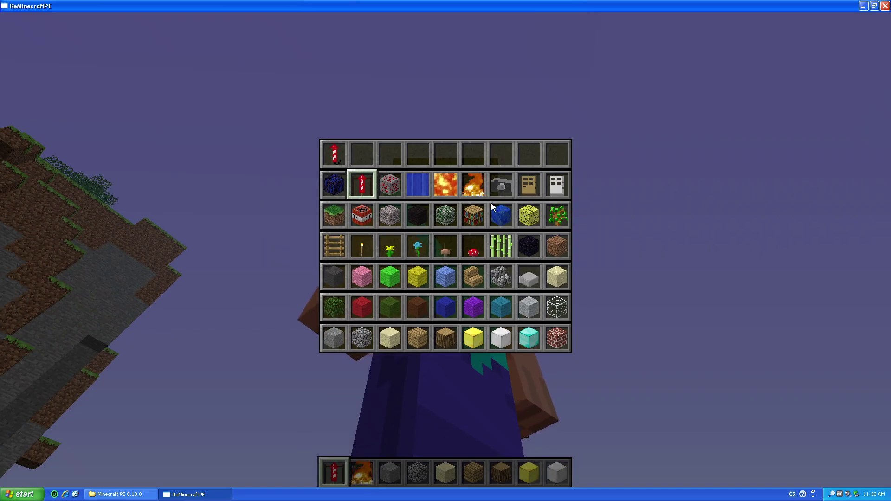
{"action": "left_click", "coordinate": [430, 181]}
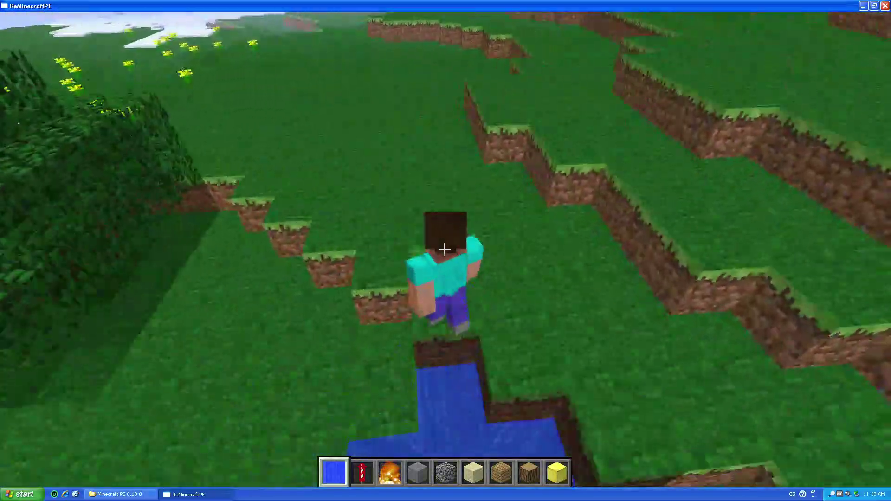
{"action": "key", "text": "w"}
{"action": "scroll", "coordinate": [445, 250], "scroll_direction": "down", "scroll_amount": 3}
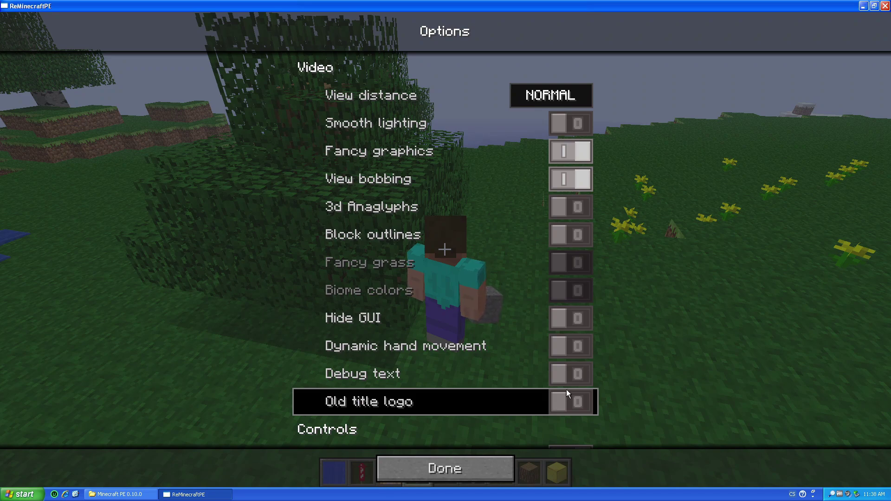
Step: Close the game's options screen and place several stone blocks in the meadow
{"action": "key", "text": "Escape"}
{"action": "left_click", "coordinate": [464, 99]}
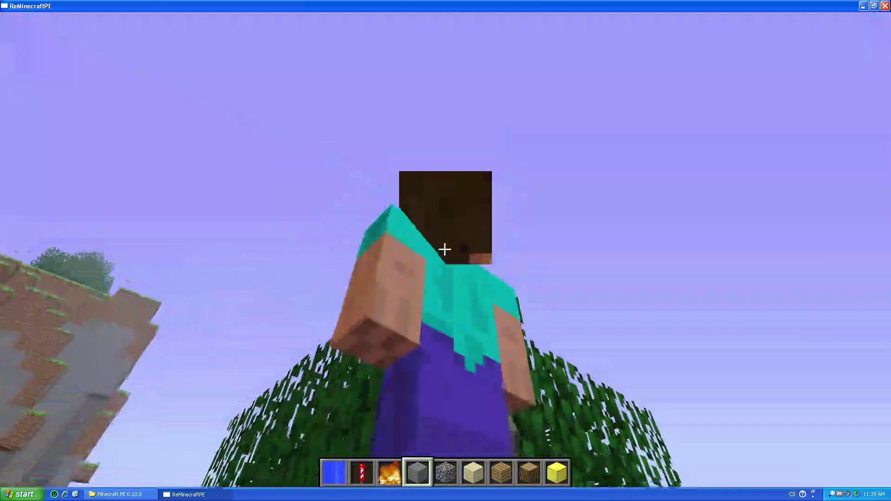
{"action": "key", "text": "w"}
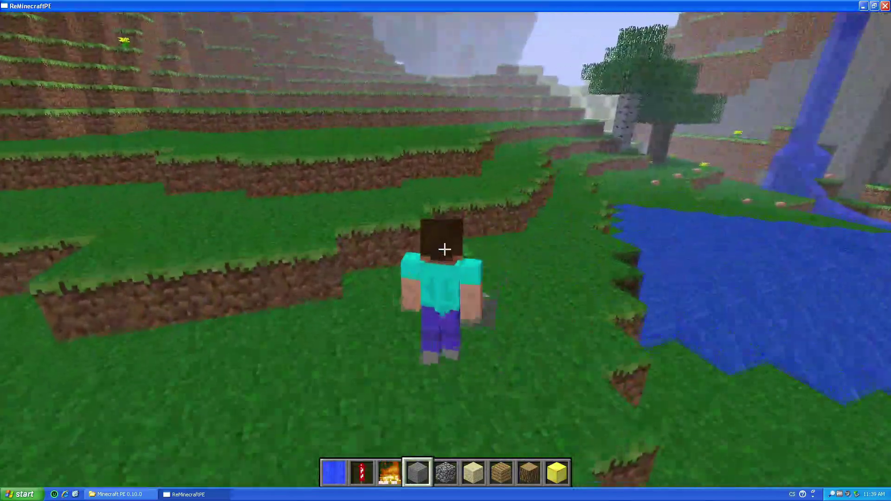
{"action": "right_click", "coordinate": [444, 249]}
{"action": "right_click", "coordinate": [445, 249]}
{"action": "right_click", "coordinate": [444, 249]}
Step: Pick sugar cane from the inventory, plant it on the grass beside the water, and switch back to first-person view
{"action": "key", "text": "e"}
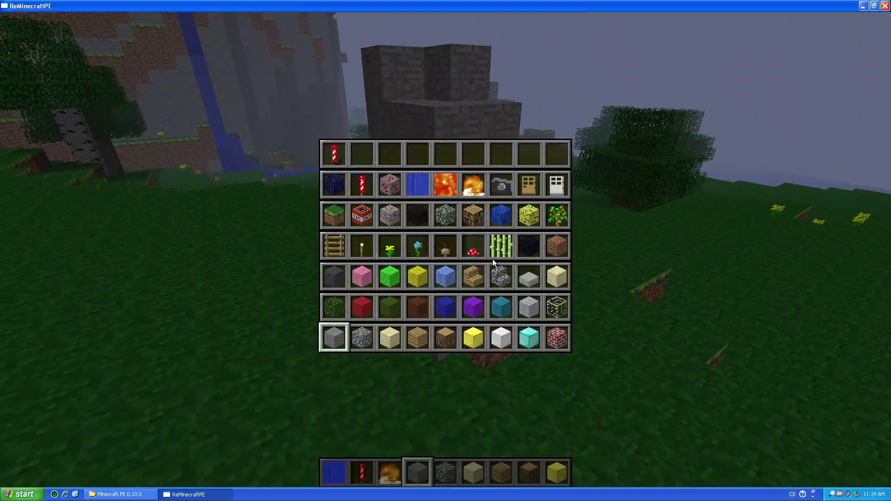
{"action": "left_click", "coordinate": [496, 255]}
{"action": "key", "text": "w"}
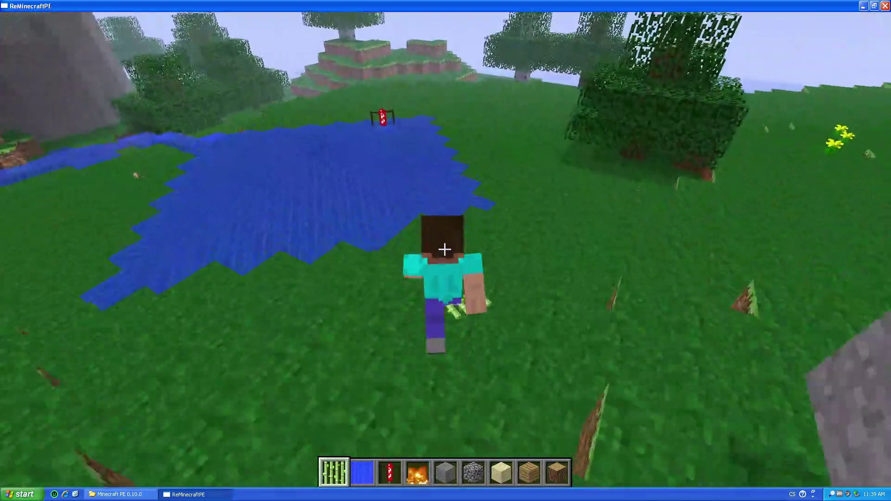
{"action": "right_click", "coordinate": [445, 249]}
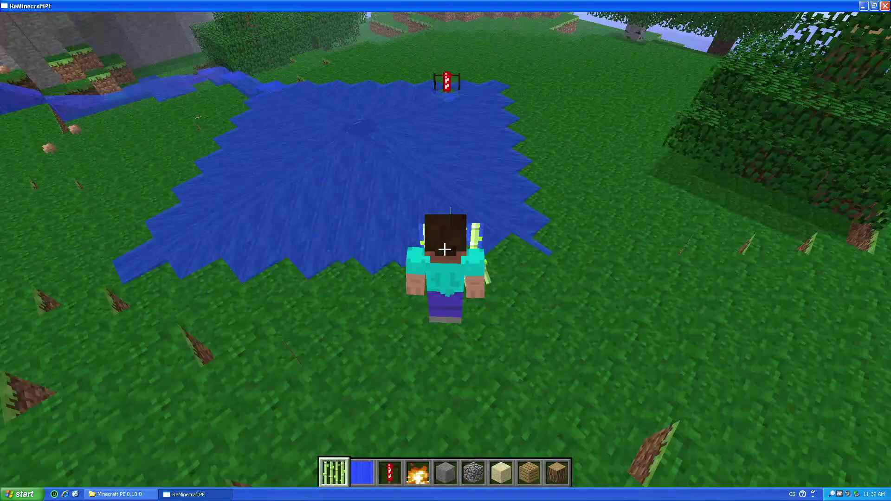
{"action": "key", "text": "F5"}
{"action": "key", "text": "5"}
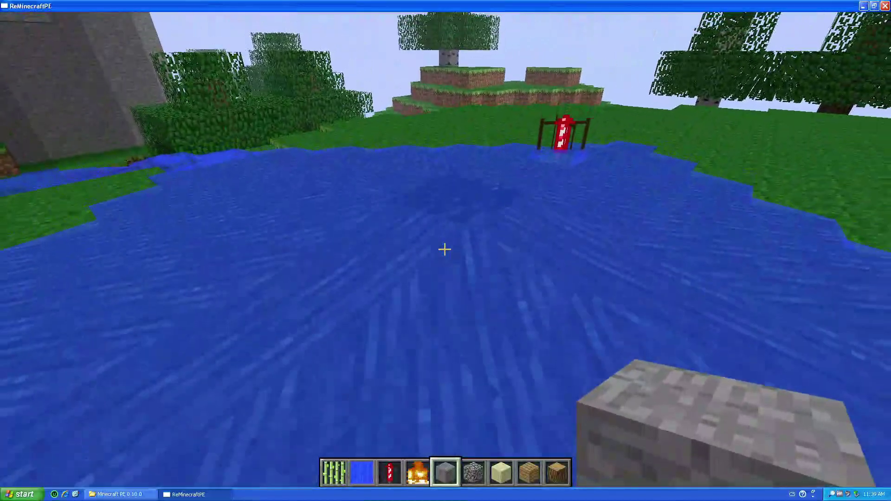
{"action": "right_click", "coordinate": [445, 249]}
Step: Stack sugar cane into a tall column near the water and place another firework rocket on the grass beside it
{"action": "key", "text": "2"}
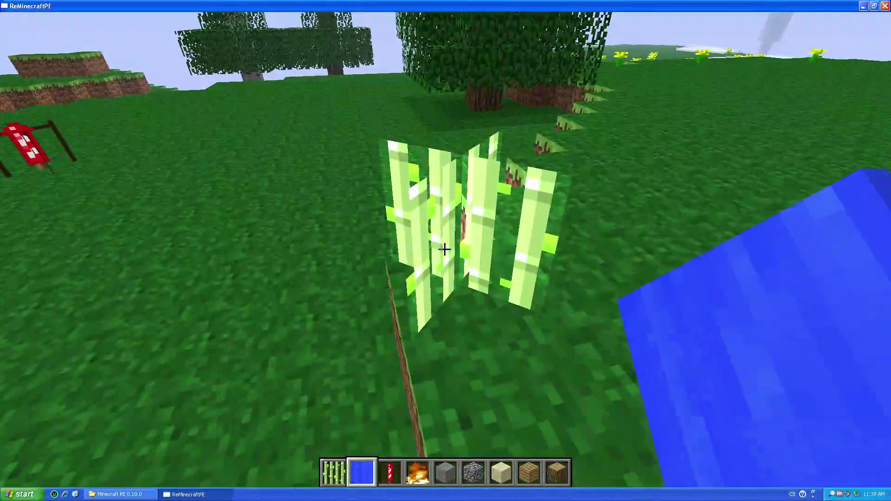
{"action": "left_click", "coordinate": [445, 249]}
{"action": "key", "text": "1"}
{"action": "key", "text": "e"}
{"action": "key", "text": "e"}
{"action": "key", "text": "2"}
{"action": "key", "text": "1"}
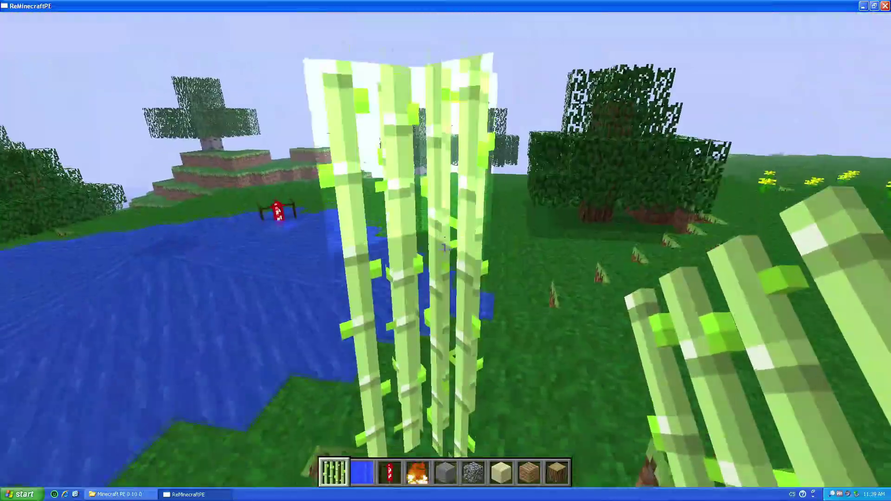
{"action": "key", "text": "3"}
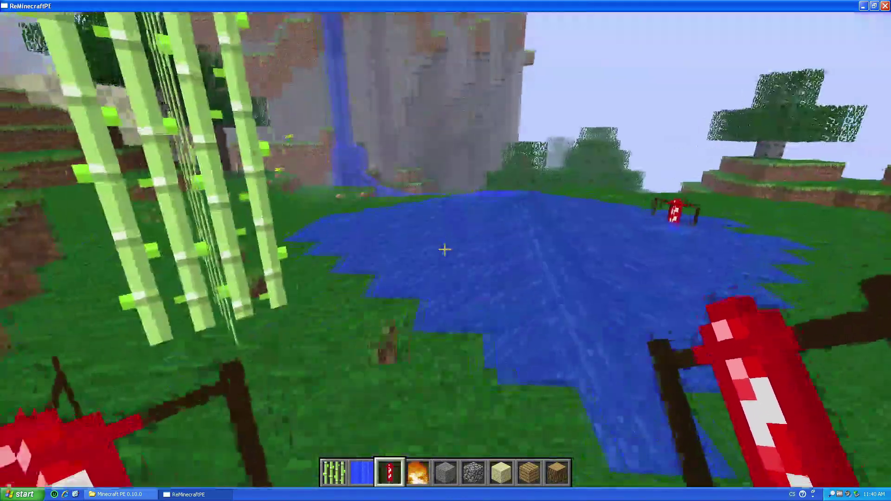
{"action": "right_click", "coordinate": [445, 249]}
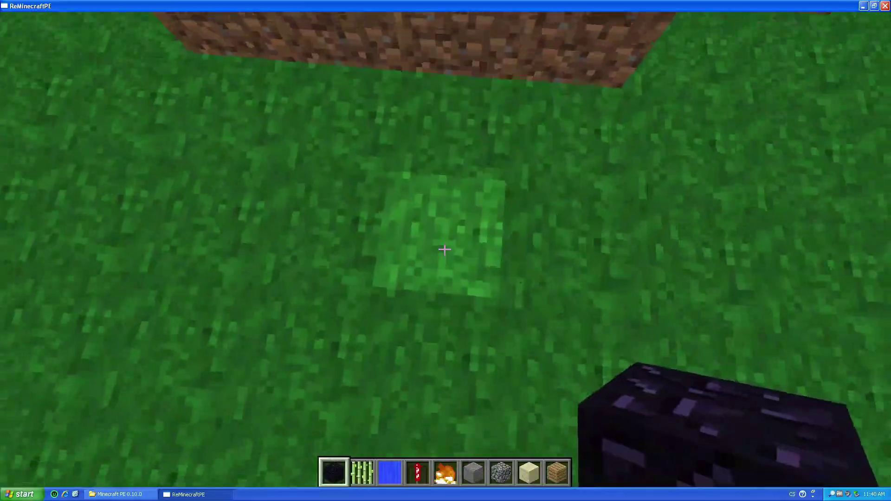
Step: Build an upright obsidian portal frame on the grass and light a fire inside it
{"action": "right_click", "coordinate": [445, 249]}
{"action": "right_click", "coordinate": [445, 249]}
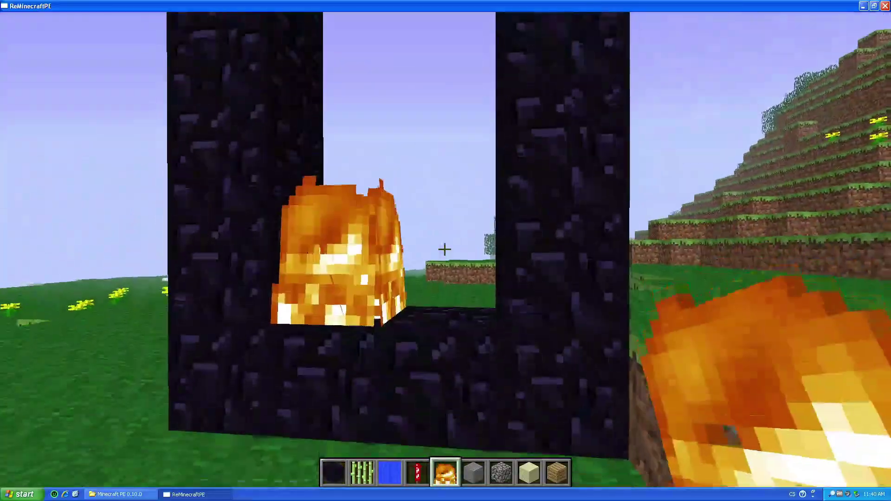
{"action": "key", "text": "s"}
Step: Break blocks out of the portal frame's top, refill the gap with obsidian, and relight the fire inside
{"action": "left_click", "coordinate": [444, 249]}
{"action": "left_click", "coordinate": [445, 249]}
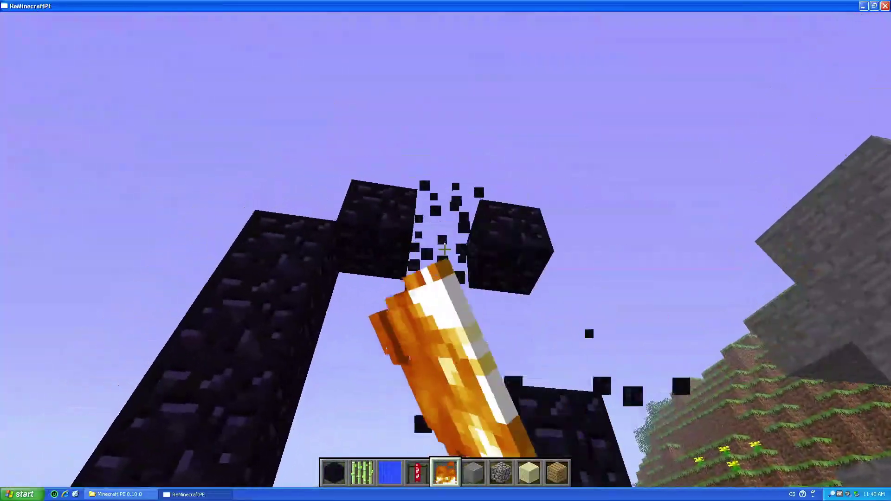
{"action": "left_click", "coordinate": [445, 249]}
{"action": "key", "text": "1"}
{"action": "right_click", "coordinate": [444, 249]}
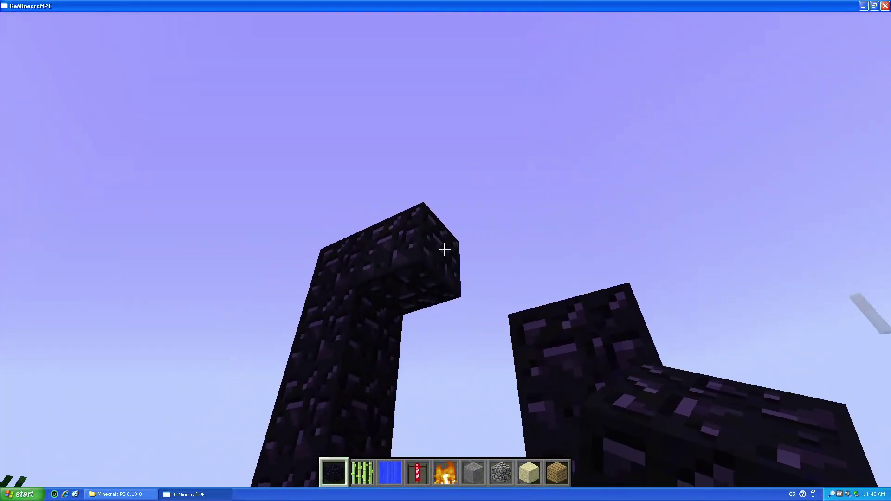
{"action": "right_click", "coordinate": [445, 249]}
{"action": "key", "text": "5"}
{"action": "right_click", "coordinate": [444, 250]}
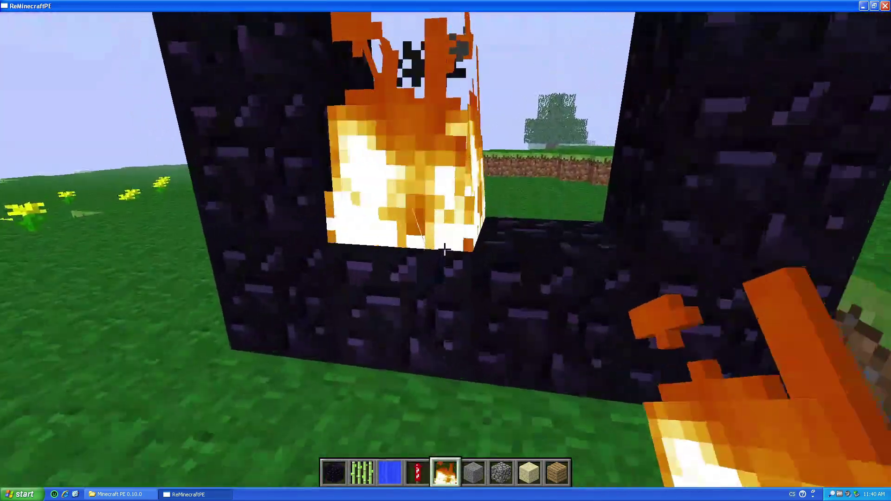
Step: Break an obsidian block from the portal frame's base and place a camera from the inventory in front of the frame
{"action": "left_click", "coordinate": [445, 249]}
{"action": "key", "text": "e"}
{"action": "left_click", "coordinate": [502, 184]}
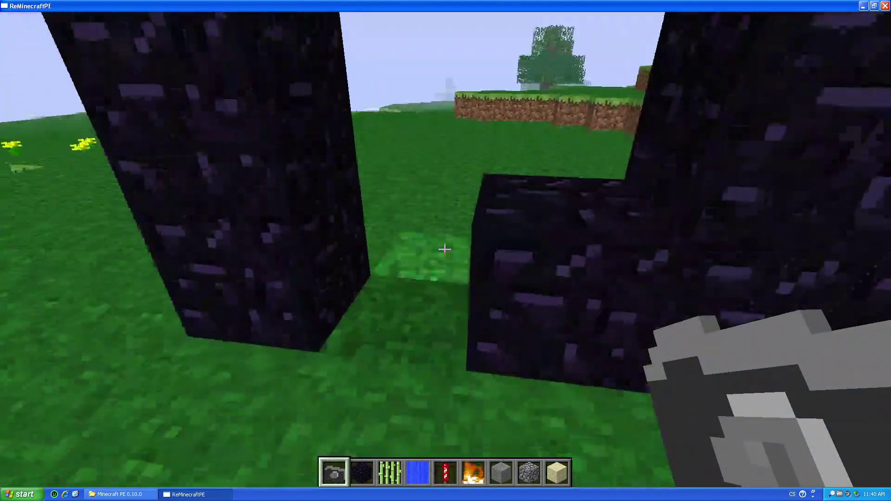
{"action": "right_click", "coordinate": [445, 249]}
{"action": "key", "text": "2"}
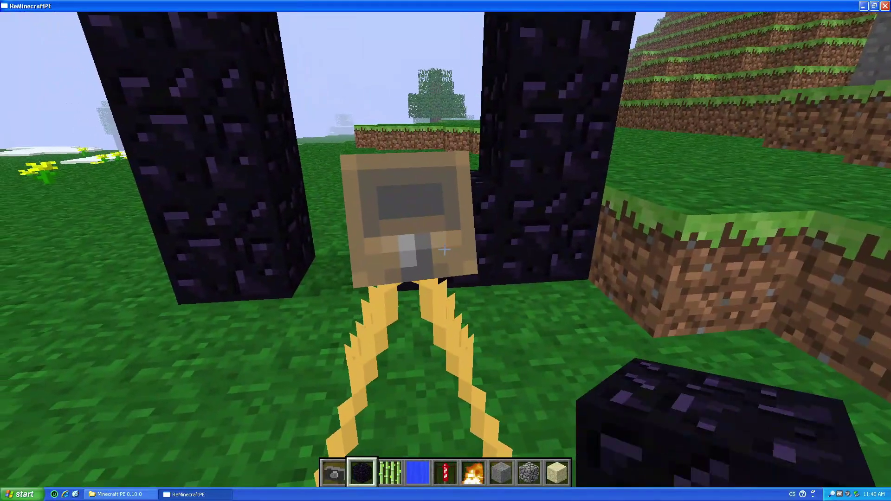
{"action": "right_click", "coordinate": [444, 249]}
{"action": "key", "text": "e"}
{"action": "left_click", "coordinate": [504, 184]}
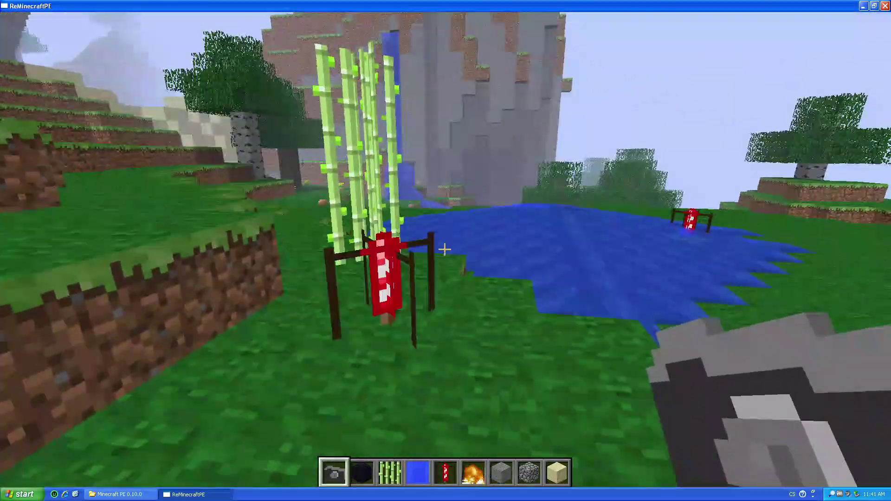
Step: Plant more sugar cane across the grass near the obsidian frame, then exit the world to the title screen
{"action": "key", "text": "a"}
{"action": "key", "text": "d"}
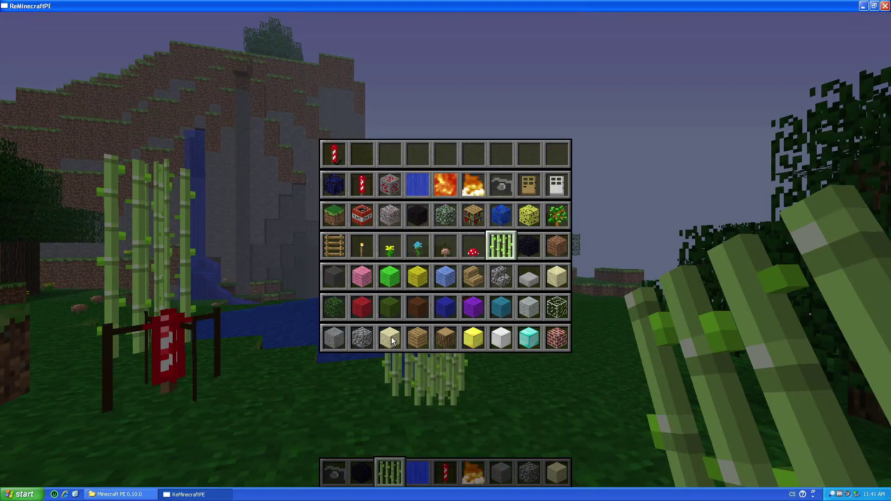
{"action": "key", "text": "e"}
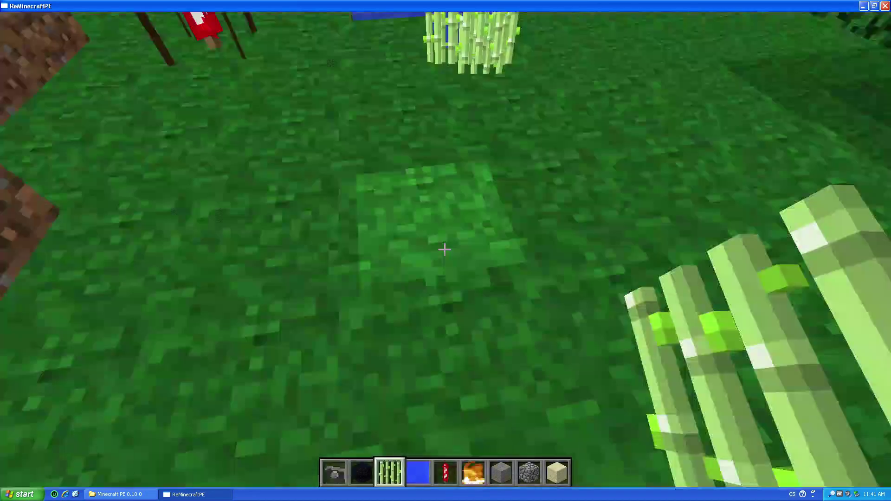
{"action": "key", "text": "w"}
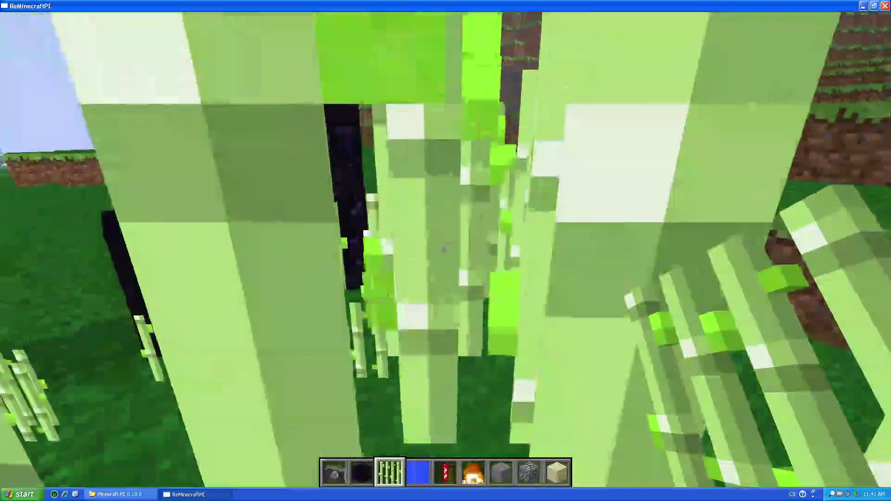
{"action": "key", "text": "5"}
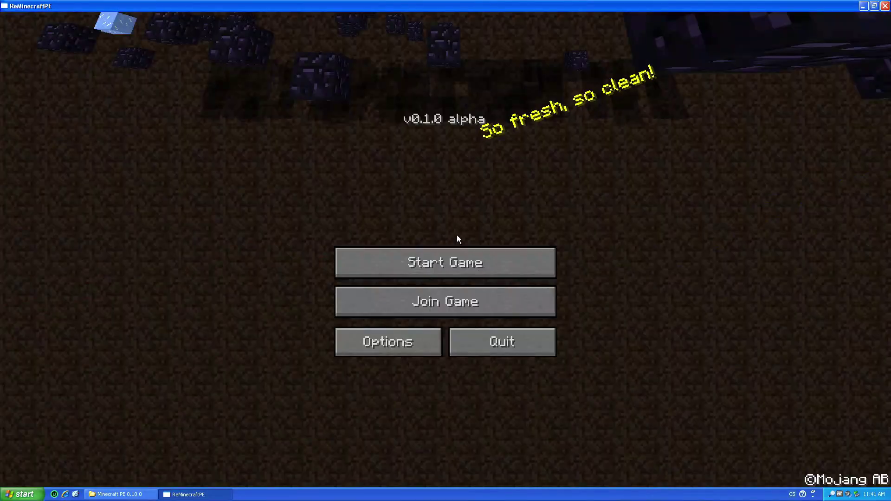
Step: Reopen the saved world, plant sugar cane on the small platform in the water, and switch to the fire item
{"action": "left_click", "coordinate": [452, 260]}
{"action": "left_click", "coordinate": [507, 239]}
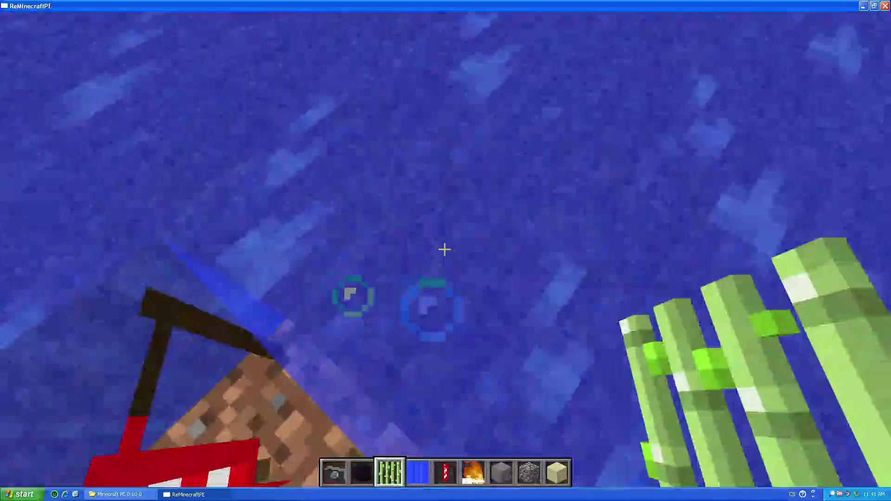
{"action": "right_click", "coordinate": [444, 250]}
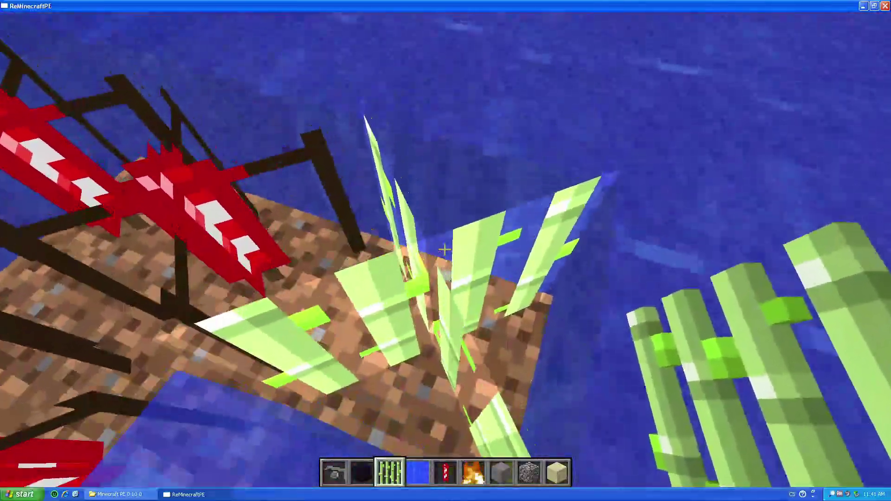
{"action": "key", "text": "e"}
{"action": "key", "text": "e"}
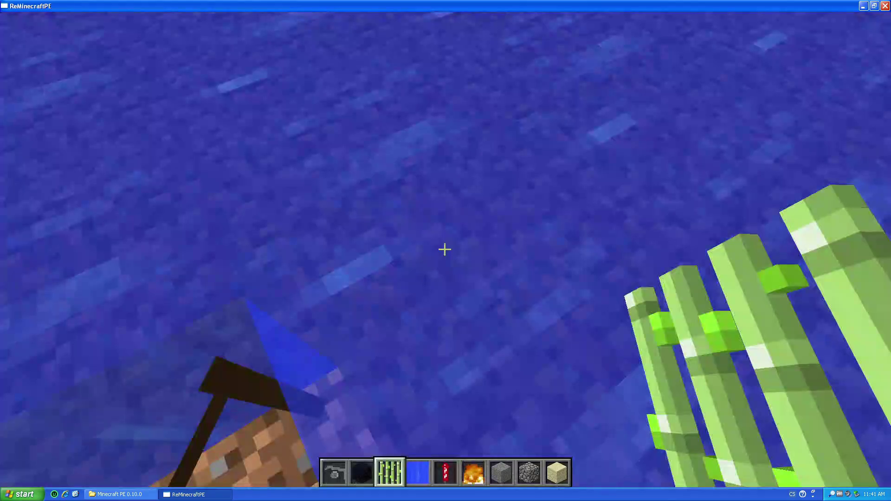
{"action": "key", "text": "6"}
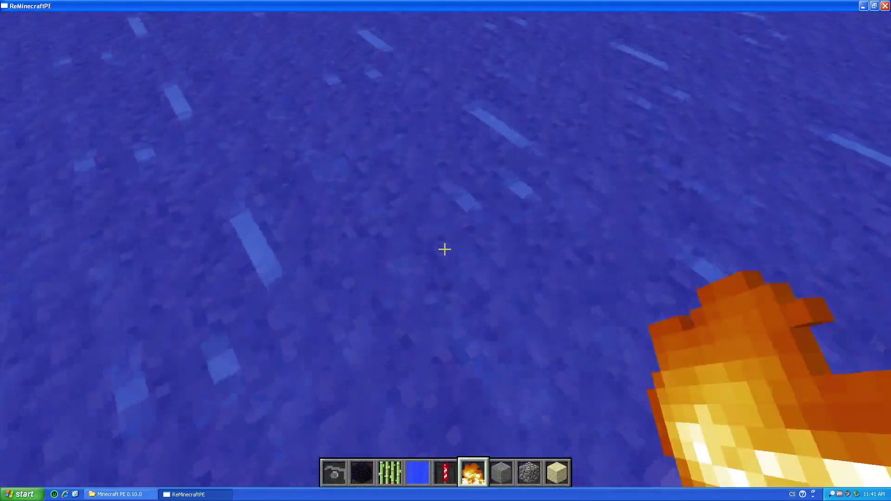
Step: Take a yellow flower from the inventory, plant it on the grassy shore, and place a stone block beside it
{"action": "key", "text": "e"}
{"action": "left_click", "coordinate": [445, 250]}
{"action": "key", "text": "e"}
{"action": "key", "text": "w"}
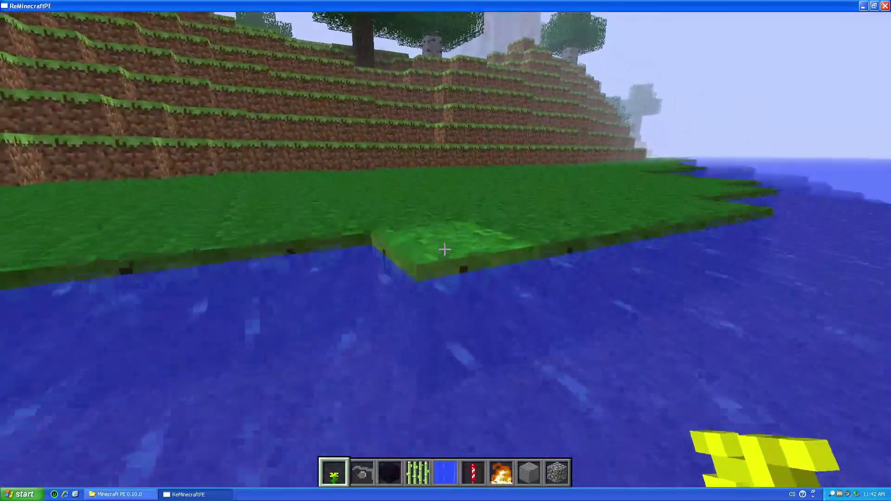
{"action": "right_click", "coordinate": [445, 250]}
{"action": "key", "text": "7"}
{"action": "key", "text": "8"}
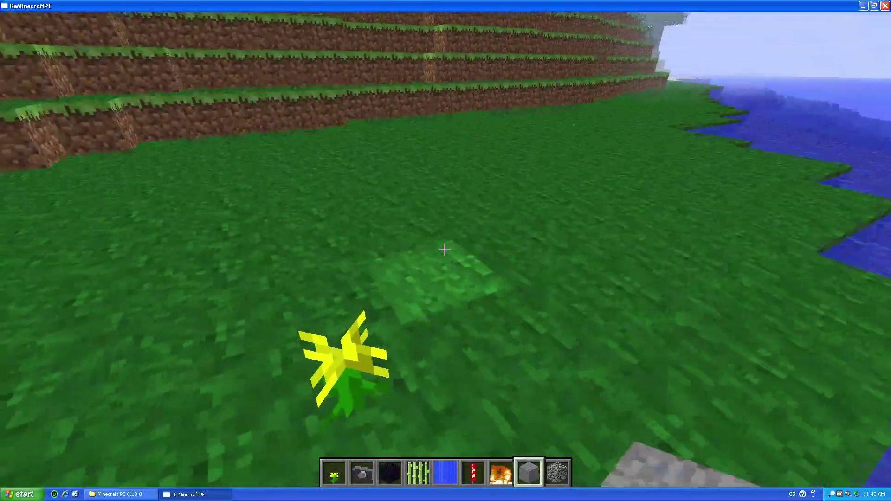
{"action": "right_click", "coordinate": [444, 250]}
{"action": "key", "text": "1"}
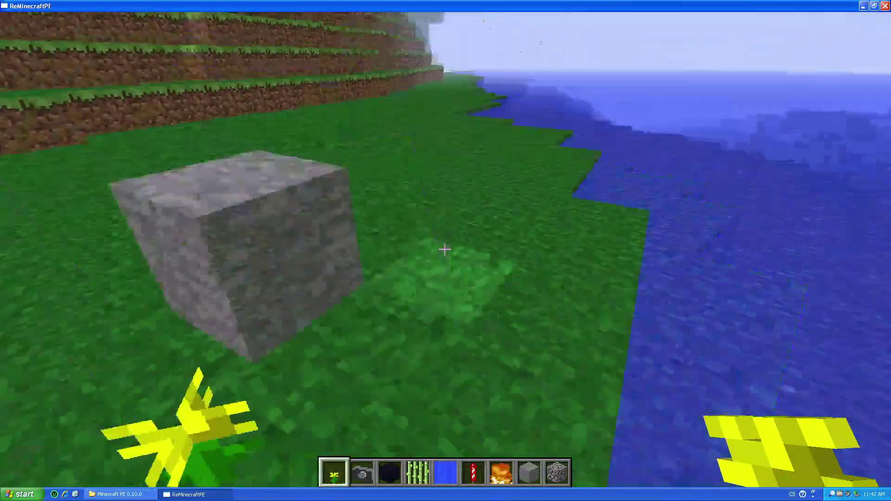
Step: Take the red-and-white striped item from the inventory, then leave the world and quit the game
{"action": "key", "text": "e"}
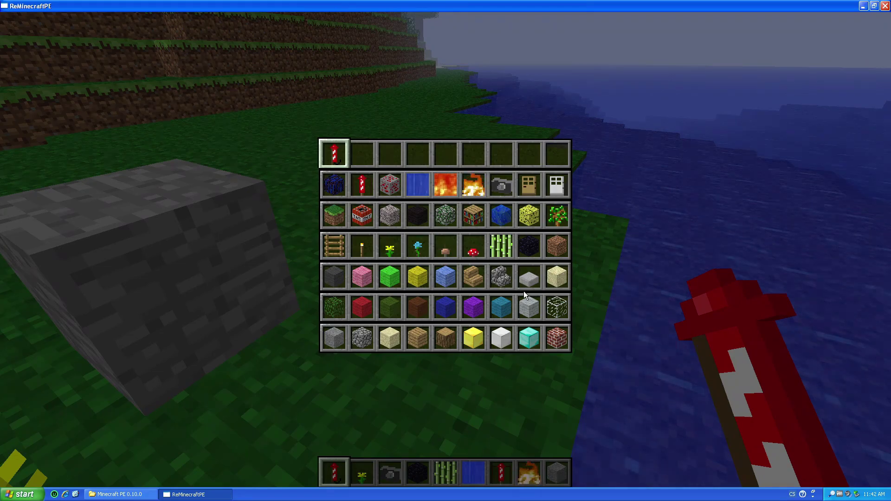
{"action": "left_click", "coordinate": [453, 249]}
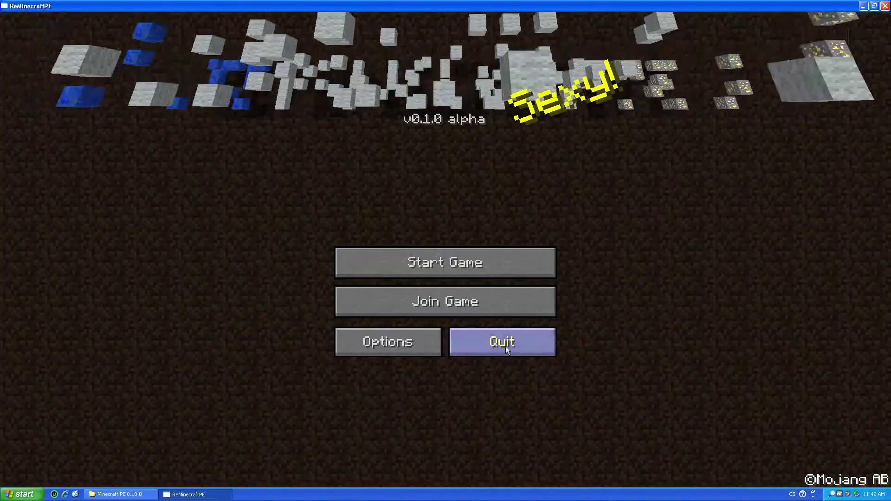
{"action": "left_click", "coordinate": [501, 344]}
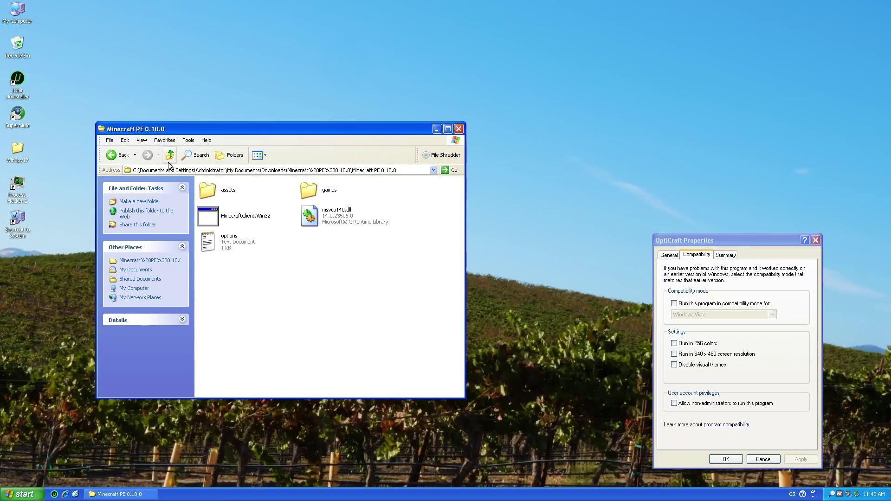
Step: Go to the OptiCraft 1.21.51 folder and try to launch OptiCraft, dismissing the error and moving its Properties window aside
{"action": "left_click", "coordinate": [170, 156]}
{"action": "double_click", "coordinate": [266, 270]}
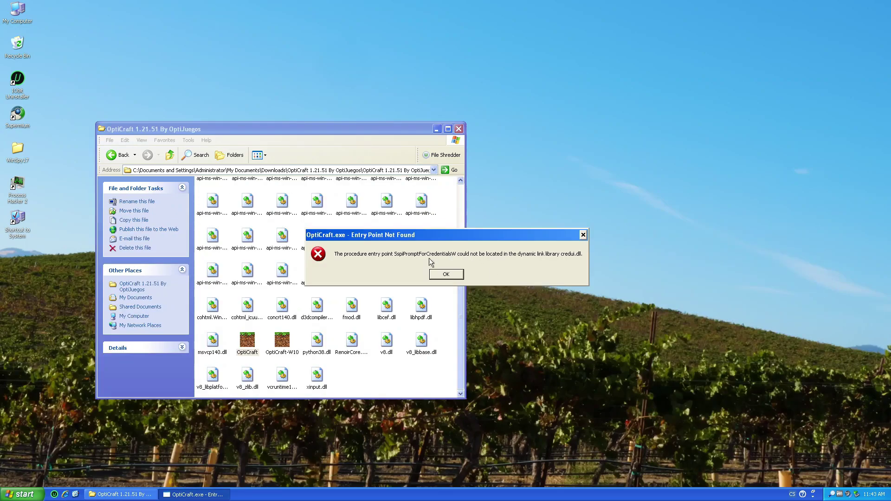
{"action": "left_click", "coordinate": [445, 275]}
{"action": "left_click_drag", "start_coordinate": [338, 257], "coordinate": [712, 259]}
{"action": "left_click", "coordinate": [242, 351]}
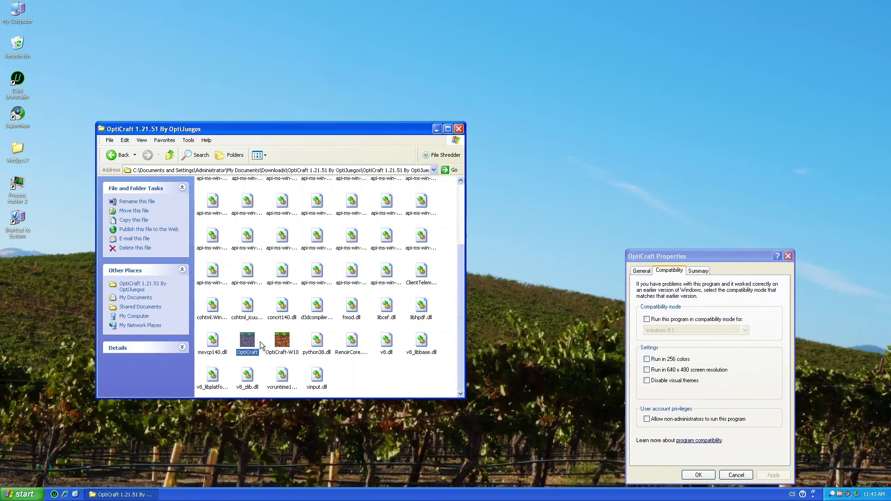
{"action": "key", "text": "Return"}
Step: Enable compatibility mode for OptiCraft 1.21.51 and set it to Windows Vista
{"action": "left_click", "coordinate": [693, 320]}
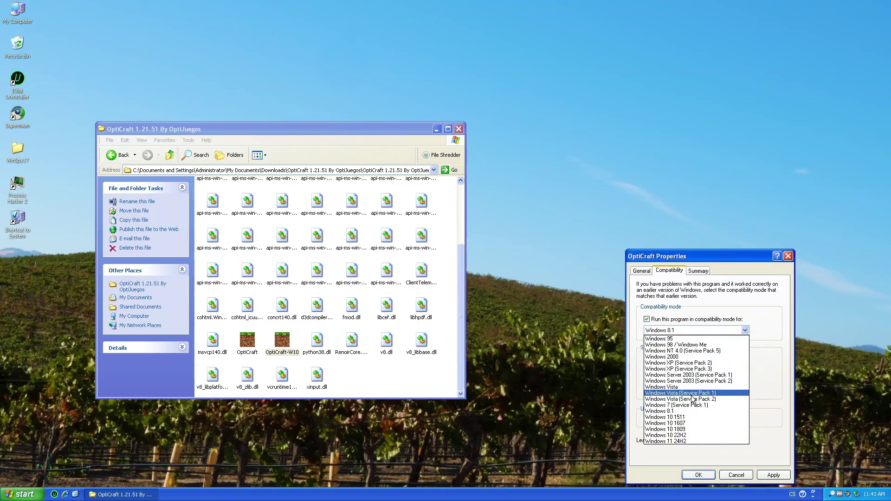
{"action": "left_click", "coordinate": [682, 387]}
{"action": "key", "text": "Return"}
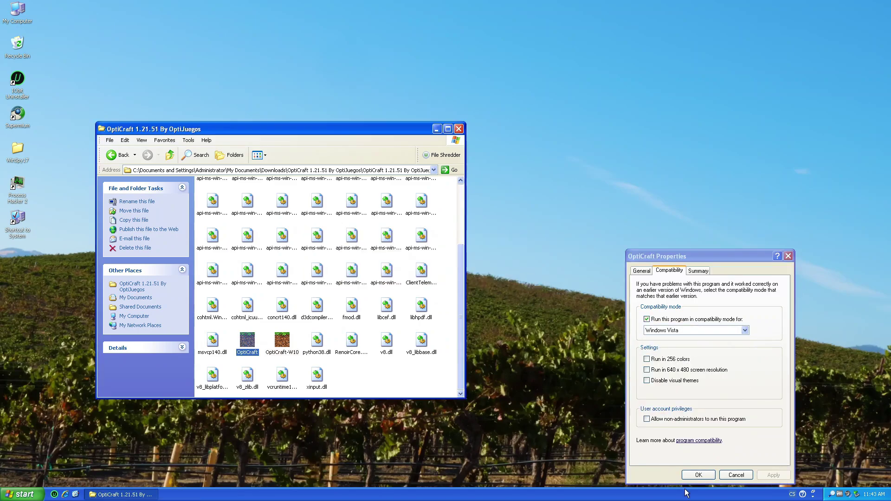
Step: Open the OptiCraft 1.9.1.0 folder, apply Windows 10 22H2 compatibility mode to OptiCraft, and launch it
{"action": "left_click", "coordinate": [170, 156]}
{"action": "double_click", "coordinate": [344, 240]}
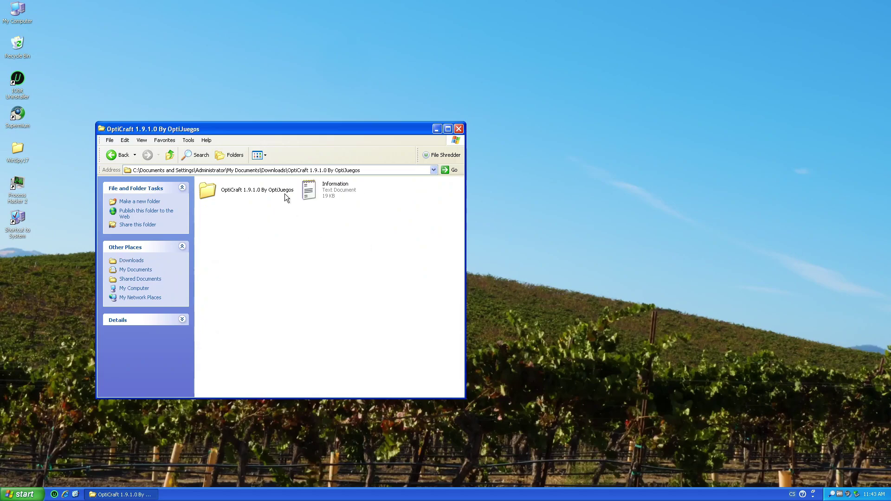
{"action": "left_click", "coordinate": [271, 188]}
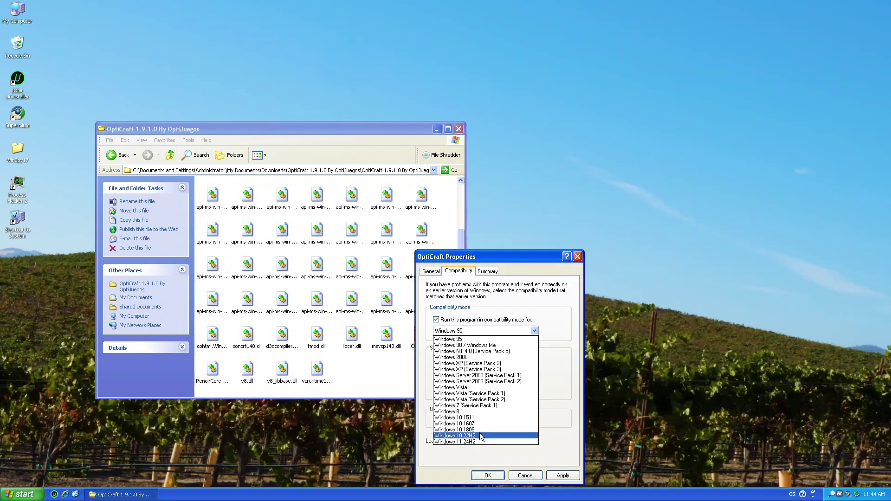
{"action": "left_click", "coordinate": [562, 476]}
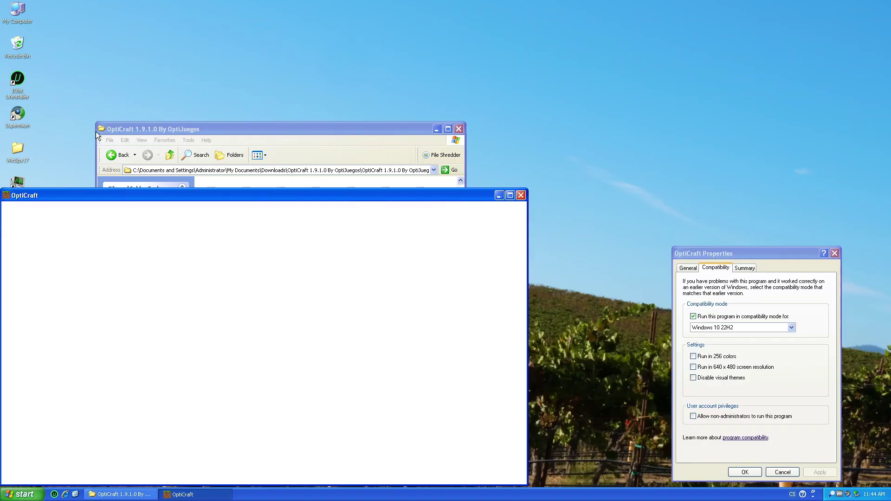
Step: Open the Supermium browser, block notifications from cutyion.com, and continue through the shortened-link page in a maximized window
{"action": "double_click", "coordinate": [17, 115]}
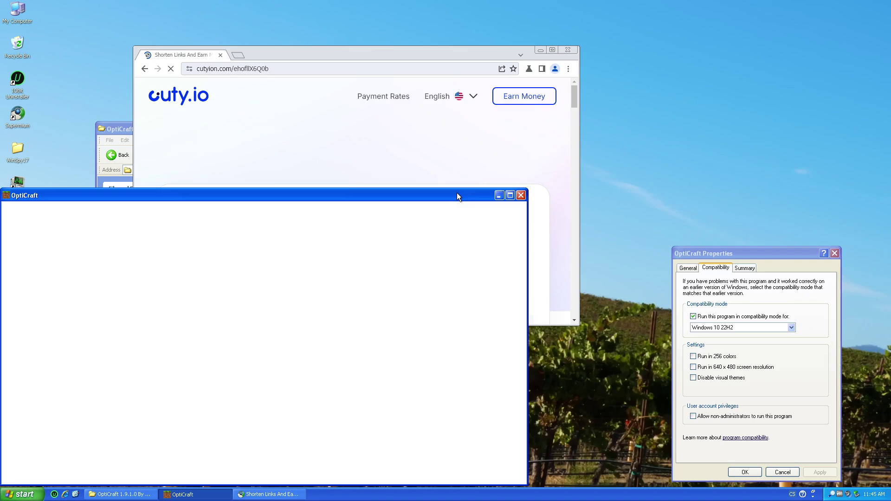
{"action": "left_click_drag", "start_coordinate": [456, 193], "coordinate": [480, 176]}
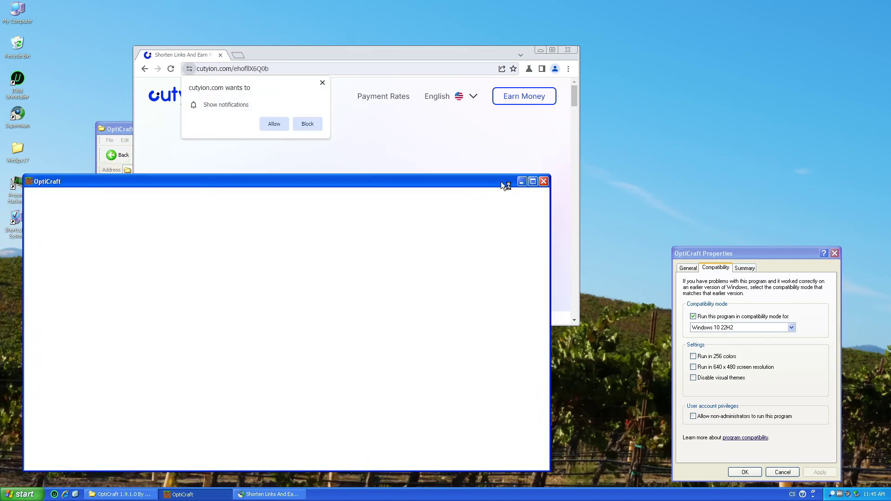
{"action": "left_click", "coordinate": [306, 124]}
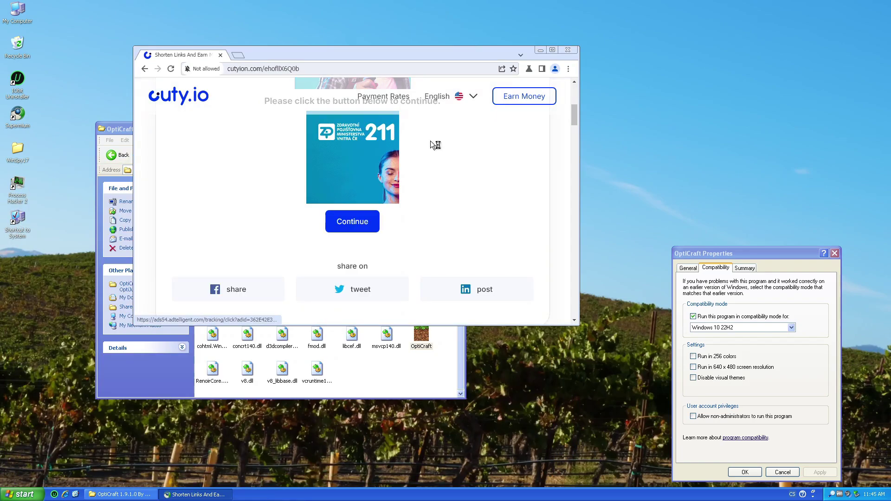
{"action": "left_click", "coordinate": [369, 219]}
{"action": "left_click", "coordinate": [552, 50]}
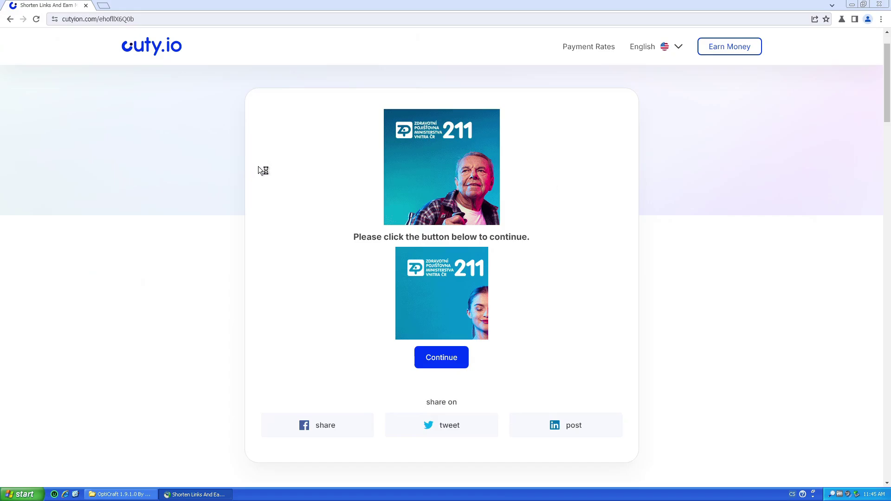
{"action": "scroll", "coordinate": [324, 182], "scroll_direction": "down", "scroll_amount": 5}
{"action": "scroll", "coordinate": [294, 182], "scroll_direction": "down", "scroll_amount": 1}
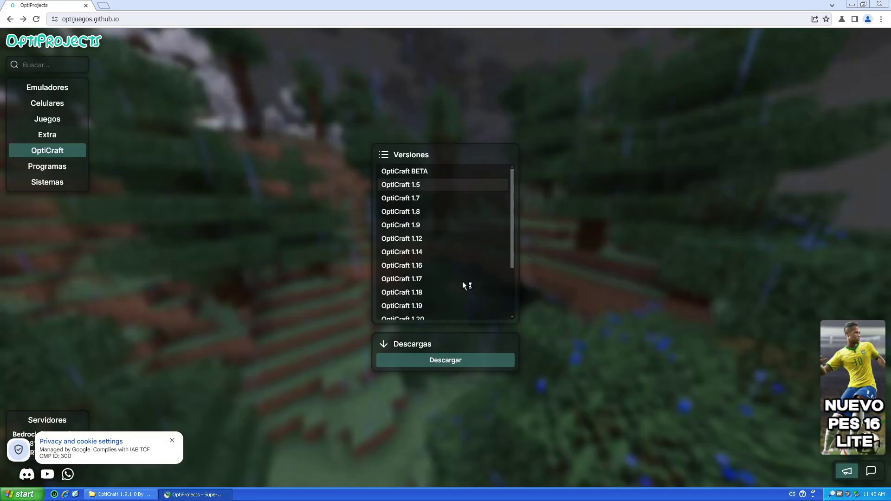
Step: Open the OptiCraft JAVA download on MediaFire and save the cookie settings with several vendors' legitimate interest turned off
{"action": "left_click", "coordinate": [442, 362]}
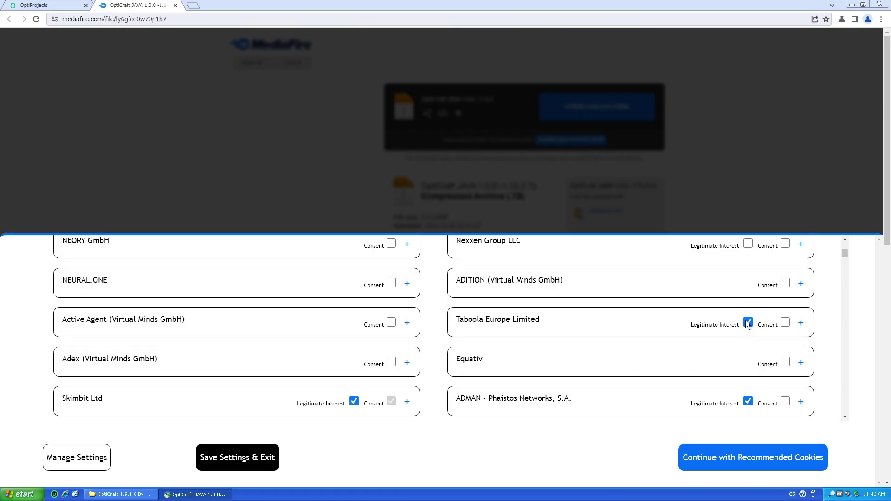
{"action": "scroll", "coordinate": [634, 379], "scroll_direction": "down", "scroll_amount": 3}
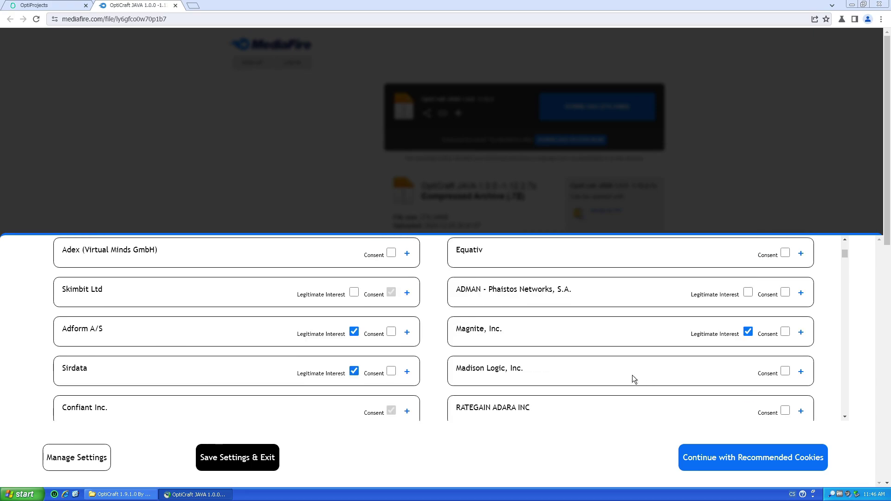
{"action": "scroll", "coordinate": [746, 294], "scroll_direction": "down", "scroll_amount": 5}
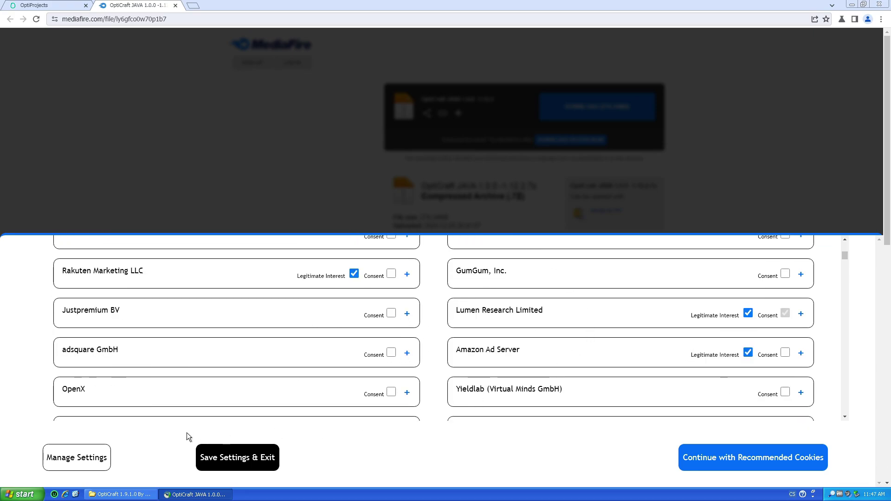
{"action": "left_click", "coordinate": [233, 451]}
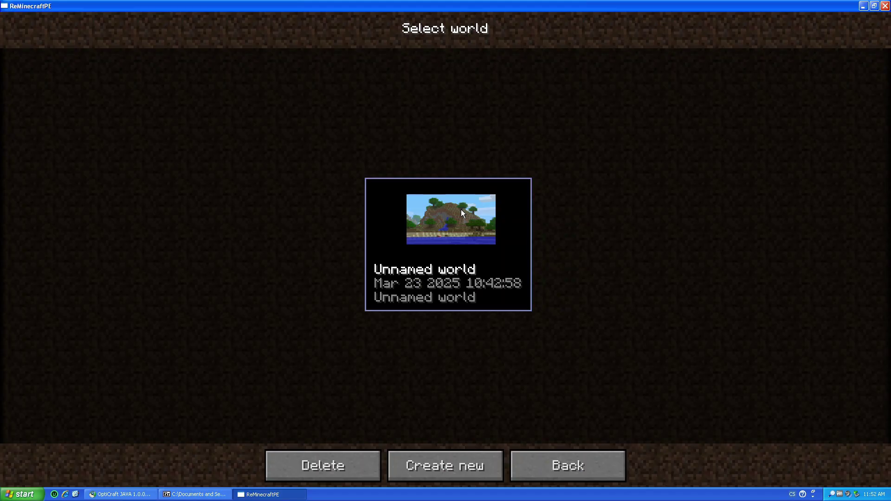
Step: Reopen the unnamed world in ReMinecraftPE and take ladders and cobblestone stairs from the inventory
{"action": "left_click", "coordinate": [461, 210]}
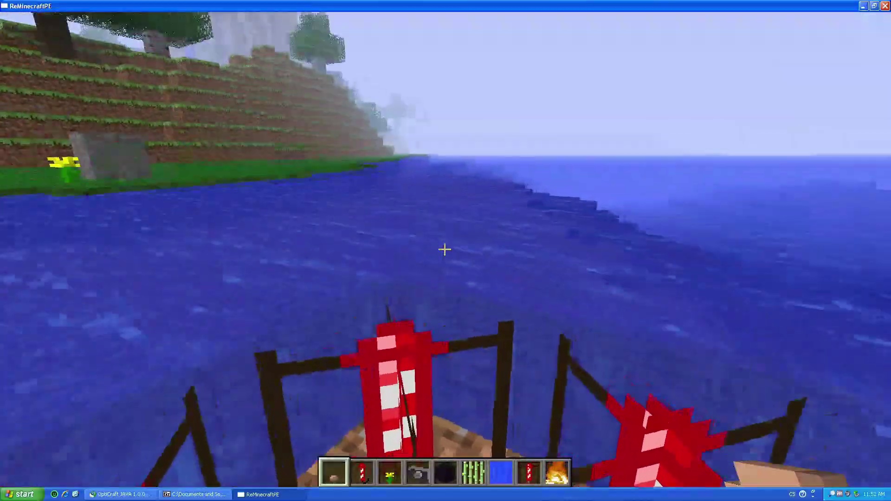
{"action": "left_click", "coordinate": [445, 249]}
{"action": "key", "text": "e"}
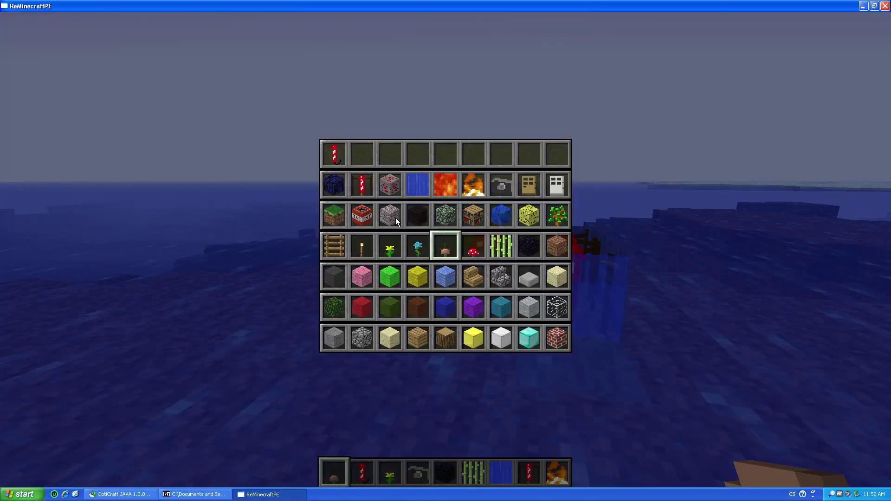
{"action": "left_click", "coordinate": [324, 246]}
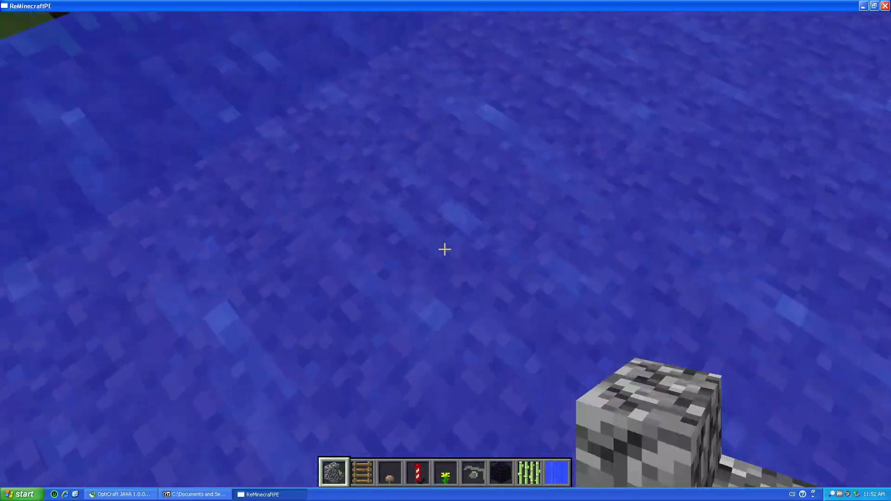
Step: Surround the stone block on the grassy shore with cobblestone stairs, breaking and replacing pieces where needed
{"action": "right_click", "coordinate": [444, 250]}
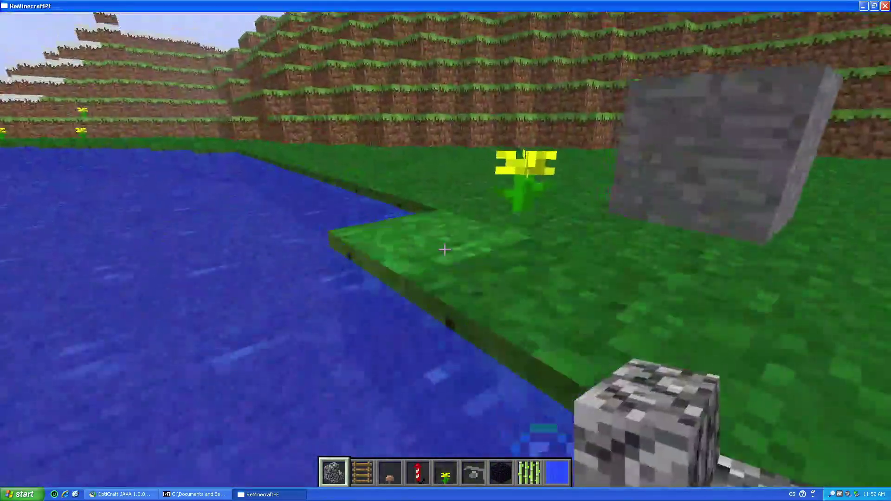
{"action": "right_click", "coordinate": [444, 250]}
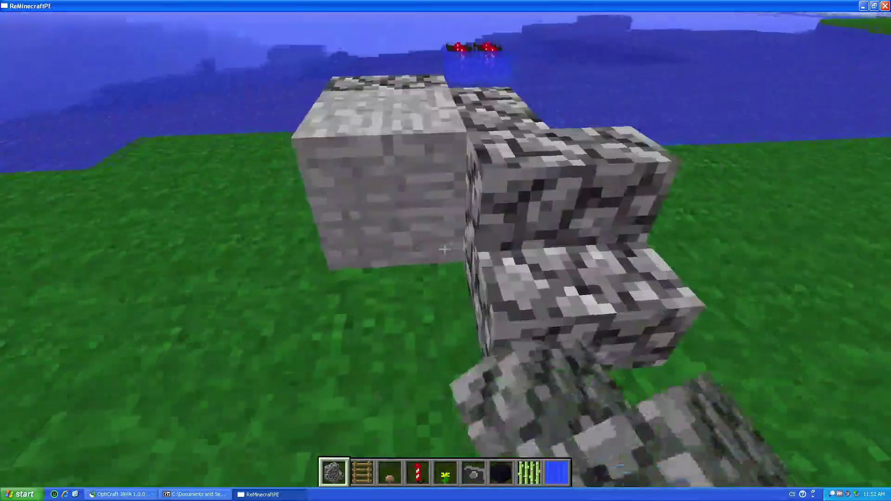
{"action": "left_click", "coordinate": [444, 250]}
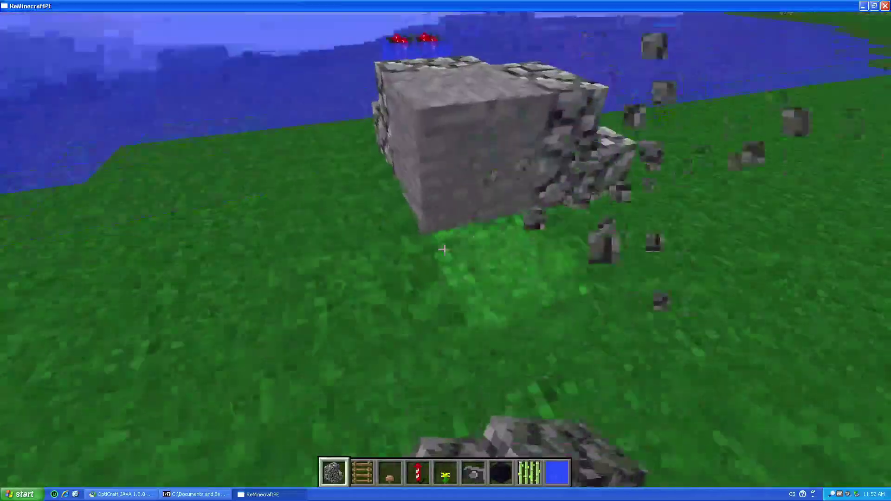
{"action": "right_click", "coordinate": [445, 249]}
{"action": "left_click", "coordinate": [444, 249]}
{"action": "right_click", "coordinate": [445, 249]}
{"action": "right_click", "coordinate": [445, 249]}
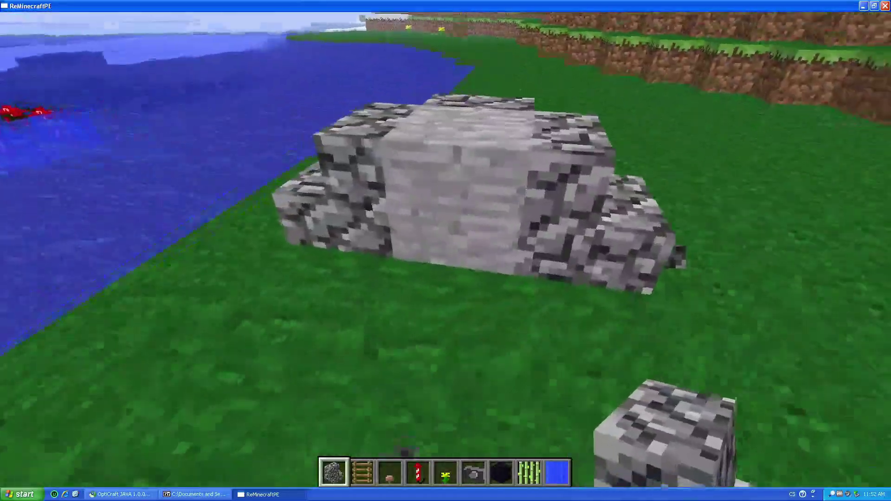
{"action": "right_click", "coordinate": [444, 249]}
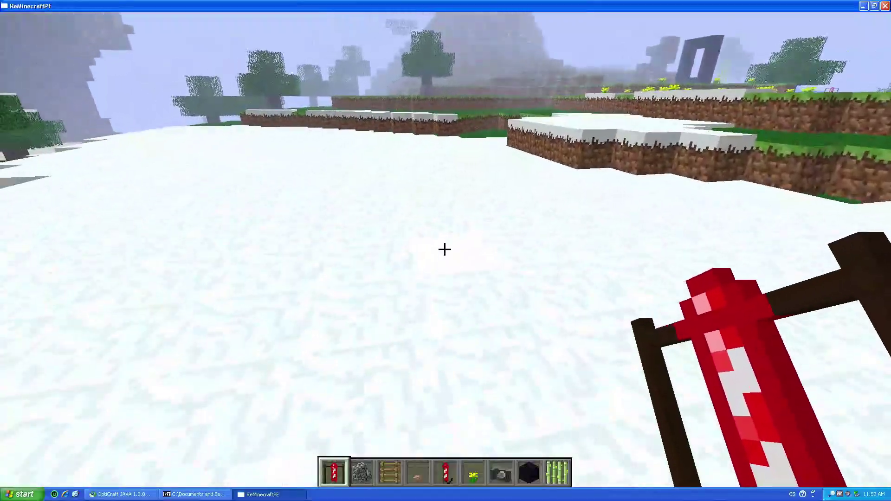
Step: Explore the snowy land out to the world's edge and take lava from the inventory
{"action": "key", "text": "w"}
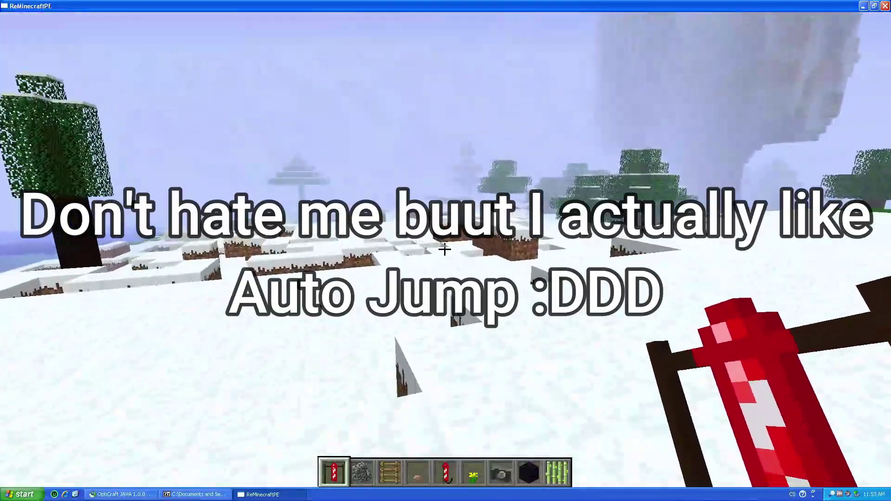
{"action": "key", "text": "w"}
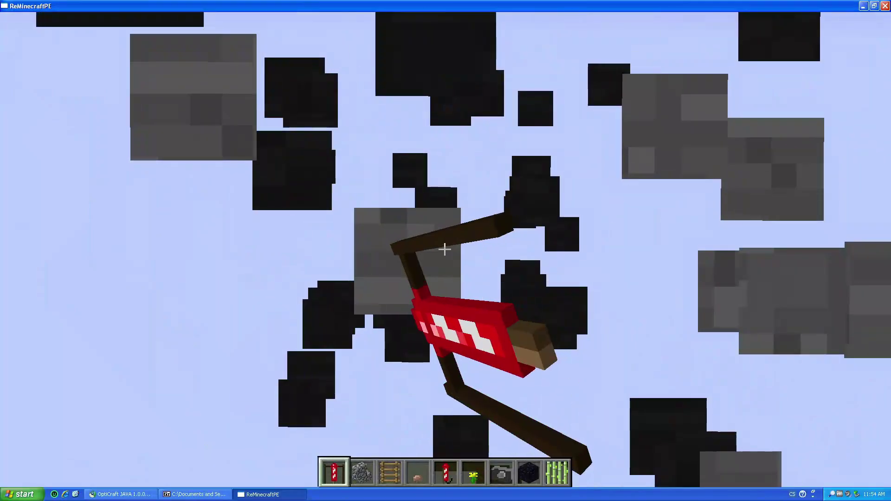
{"action": "key", "text": "e"}
{"action": "left_click", "coordinate": [445, 185]}
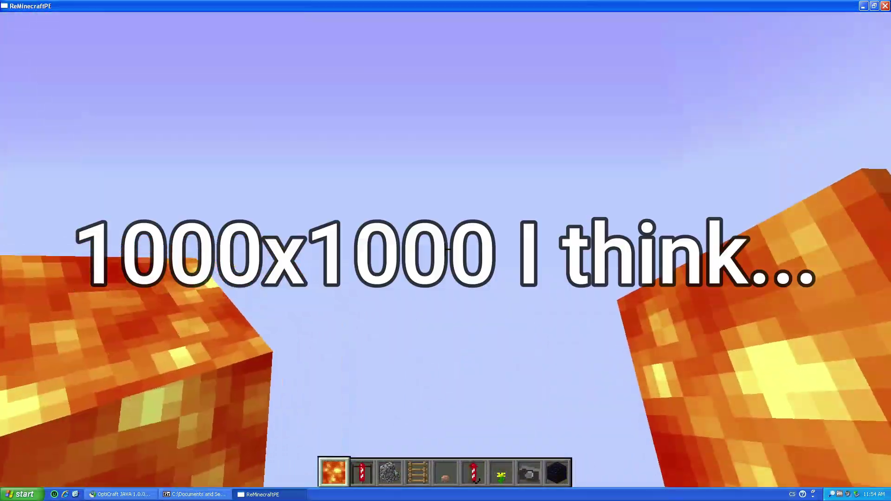
Step: Switch to the cobblestone stairs beyond the world's edge, then take light blue wool from the inventory
{"action": "key", "text": "2"}
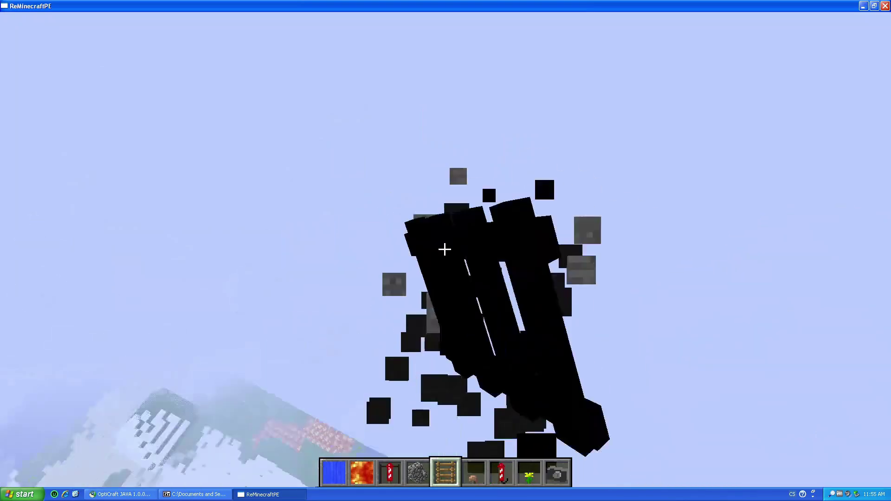
{"action": "key", "text": "4"}
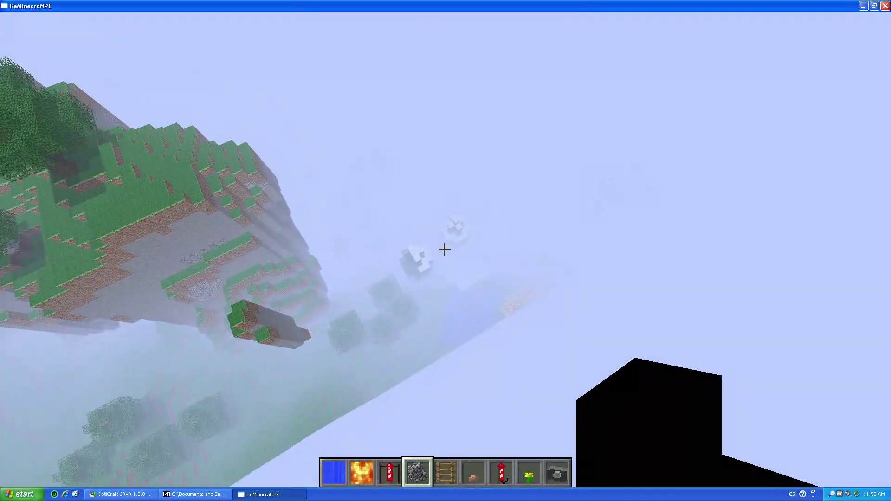
{"action": "key", "text": "e"}
{"action": "left_click", "coordinate": [445, 277]}
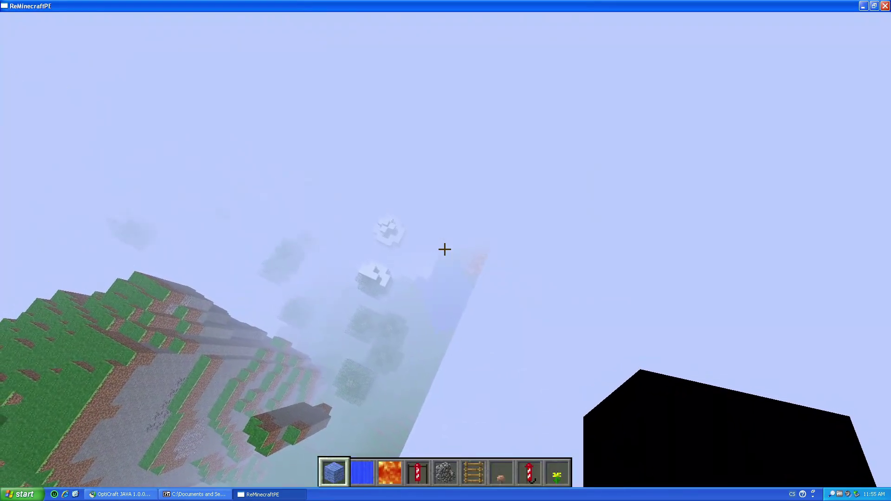